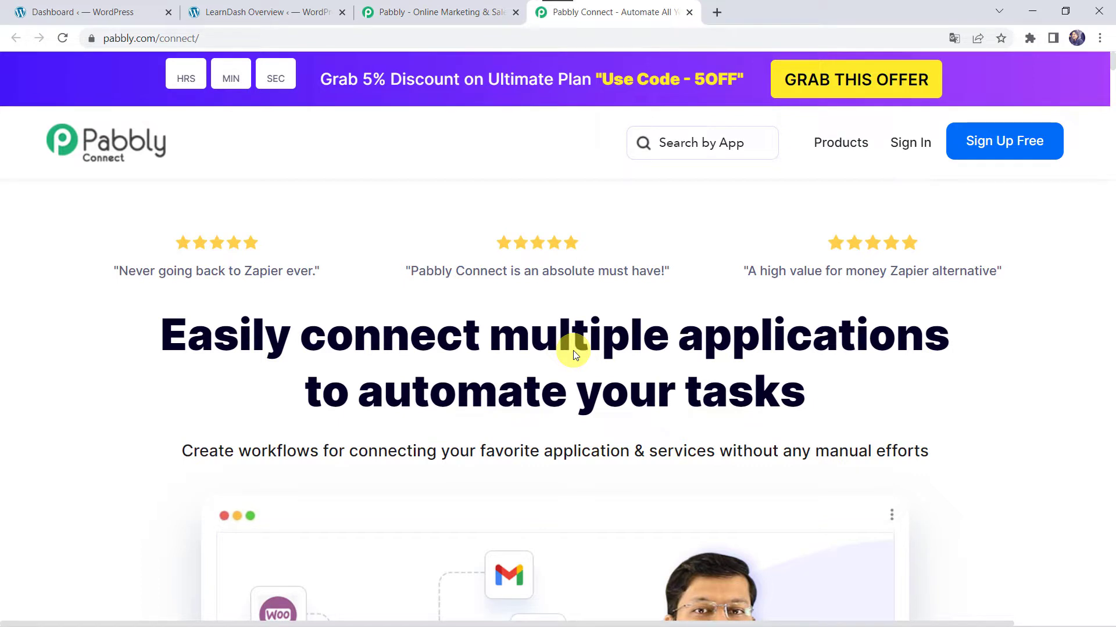
- Log in to the Pabbly account with saved credentials and launch Pabbly Connect
left_click(1022, 146)
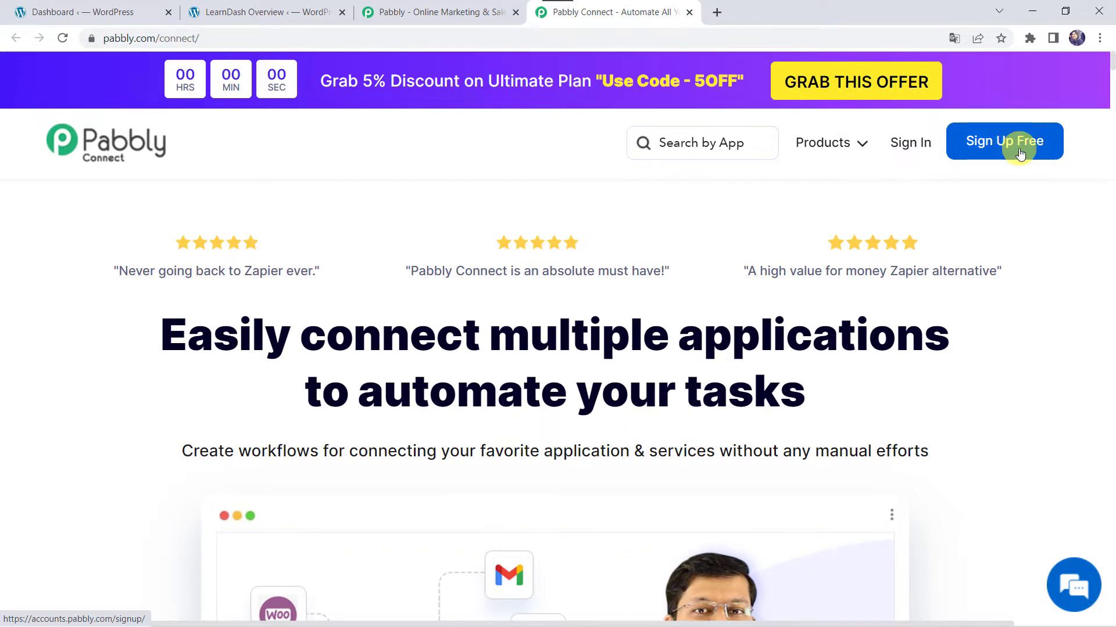
left_click(904, 144)
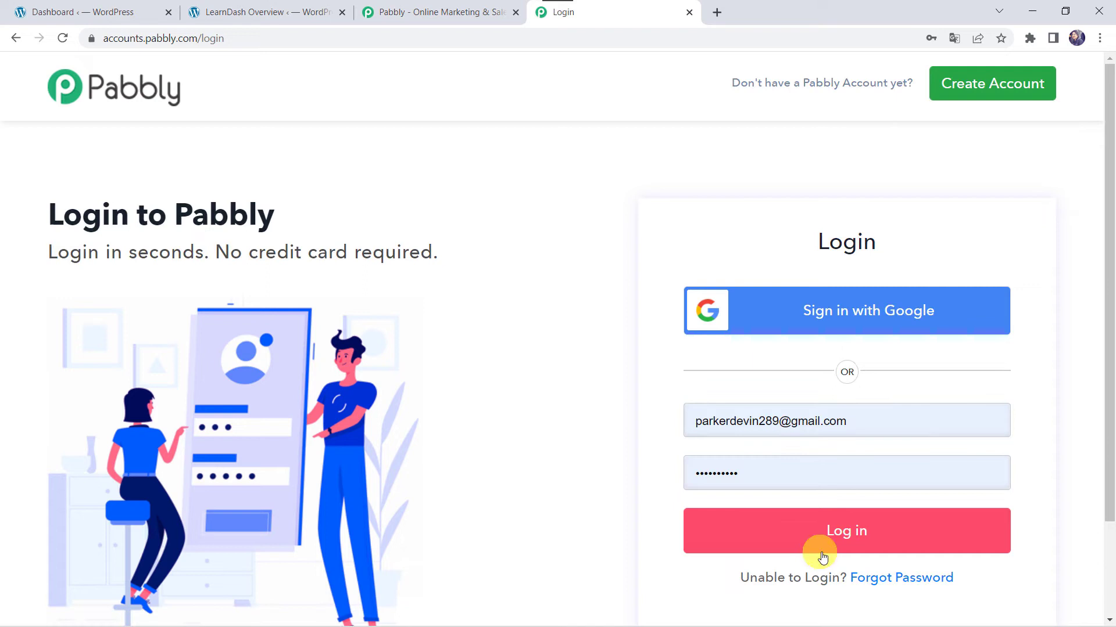
left_click(847, 531)
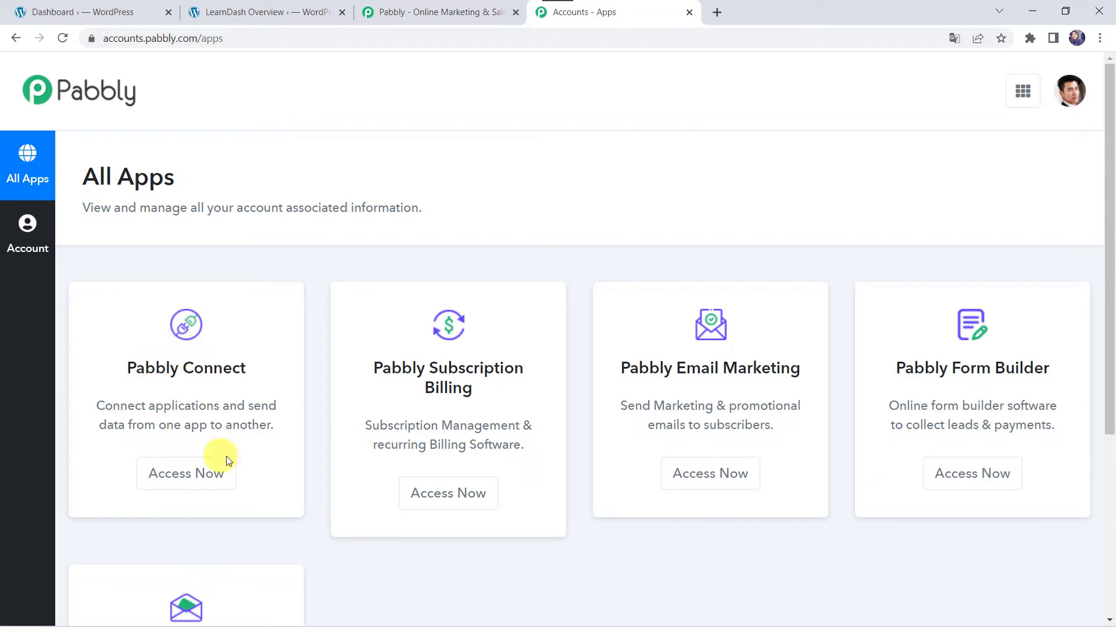
left_click(207, 476)
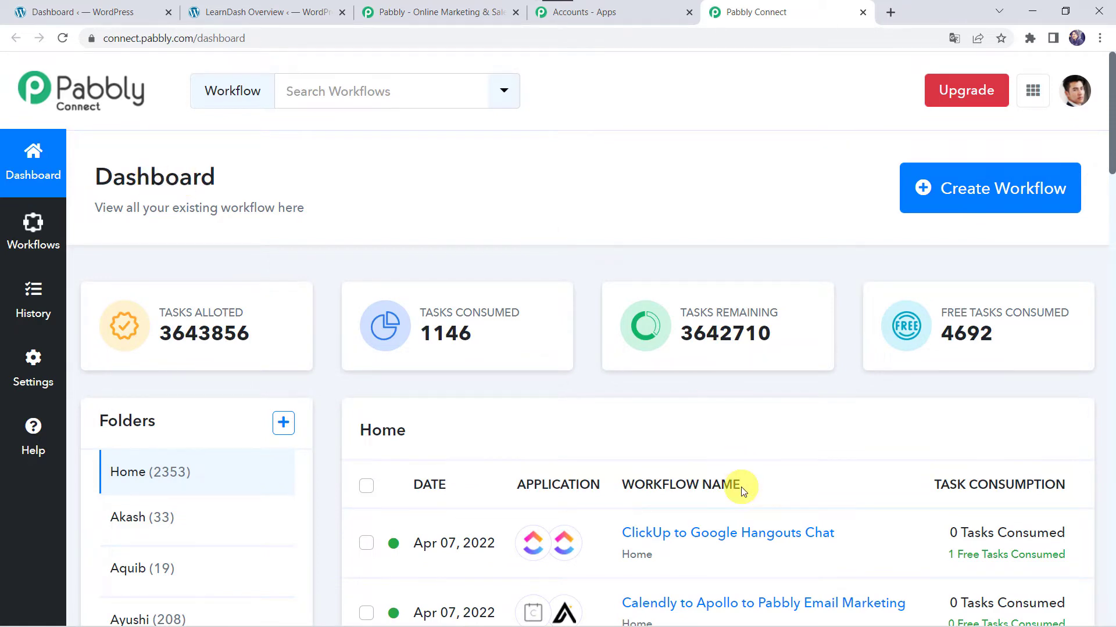
- Create a new workflow by pasting in the name 'Course Enrollment Automation'
scroll(740, 491, "down", 5)
scroll(741, 491, "up", 6)
left_click(982, 194)
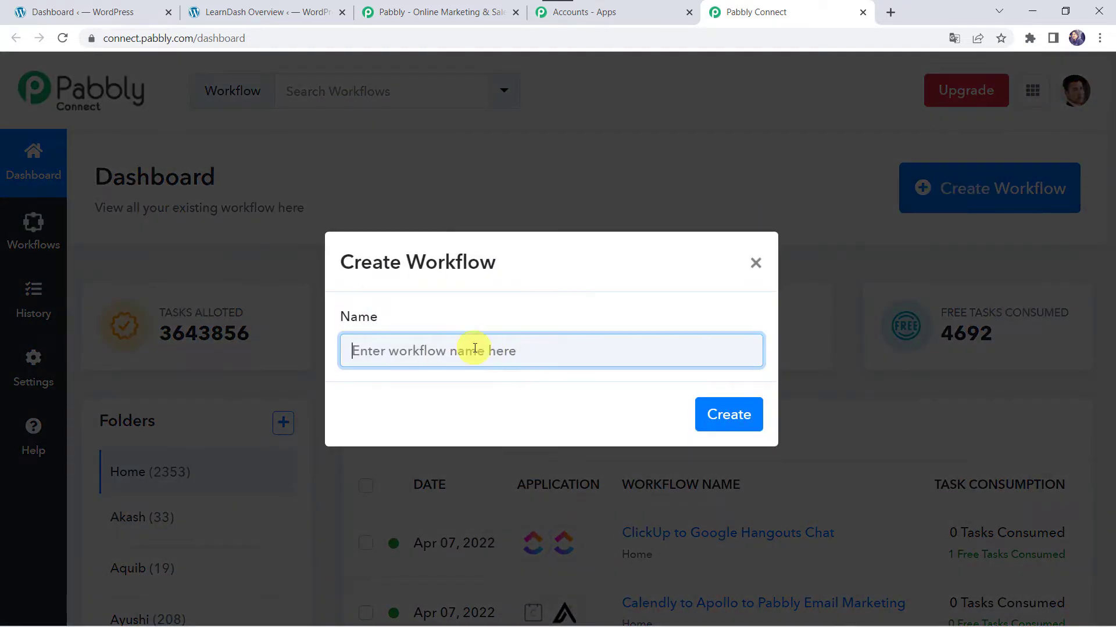
type("Course Enrollment Automation")
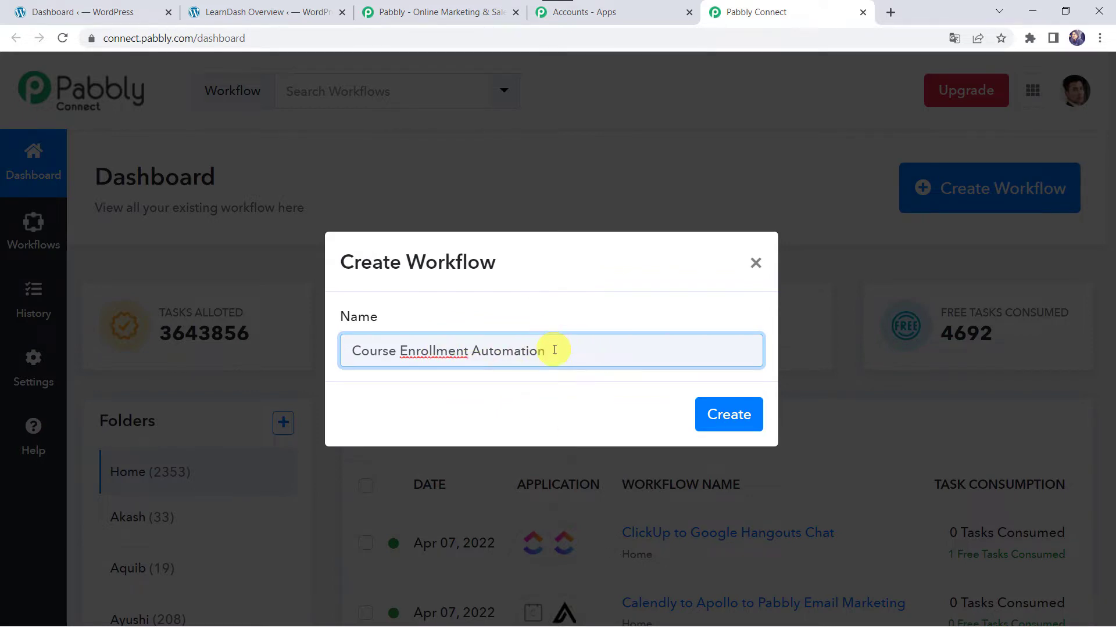
left_click(729, 415)
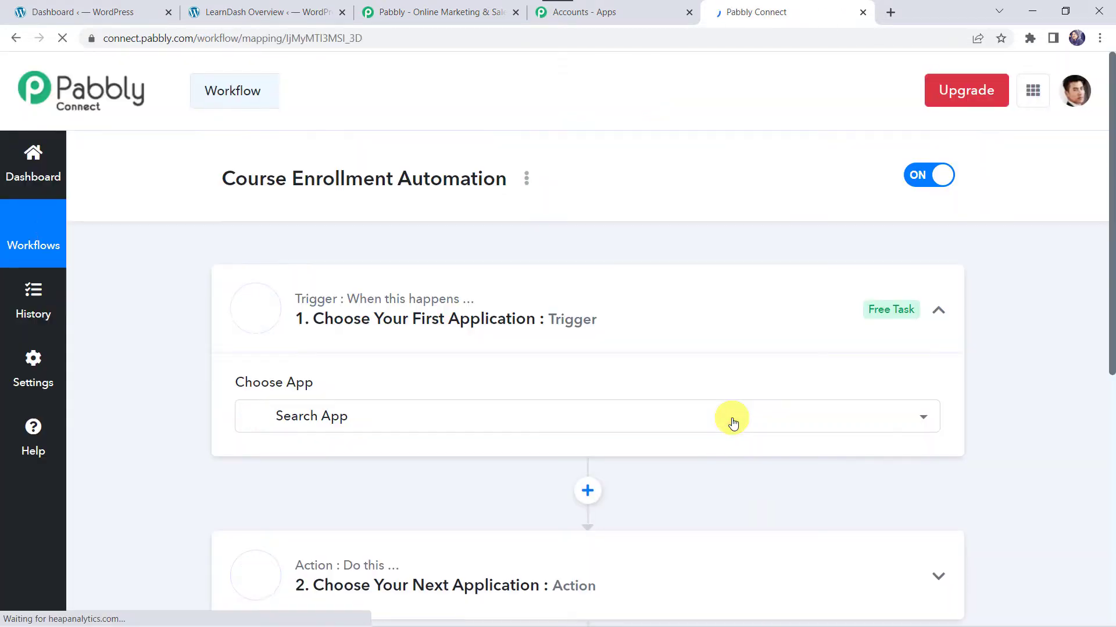
left_click(735, 419)
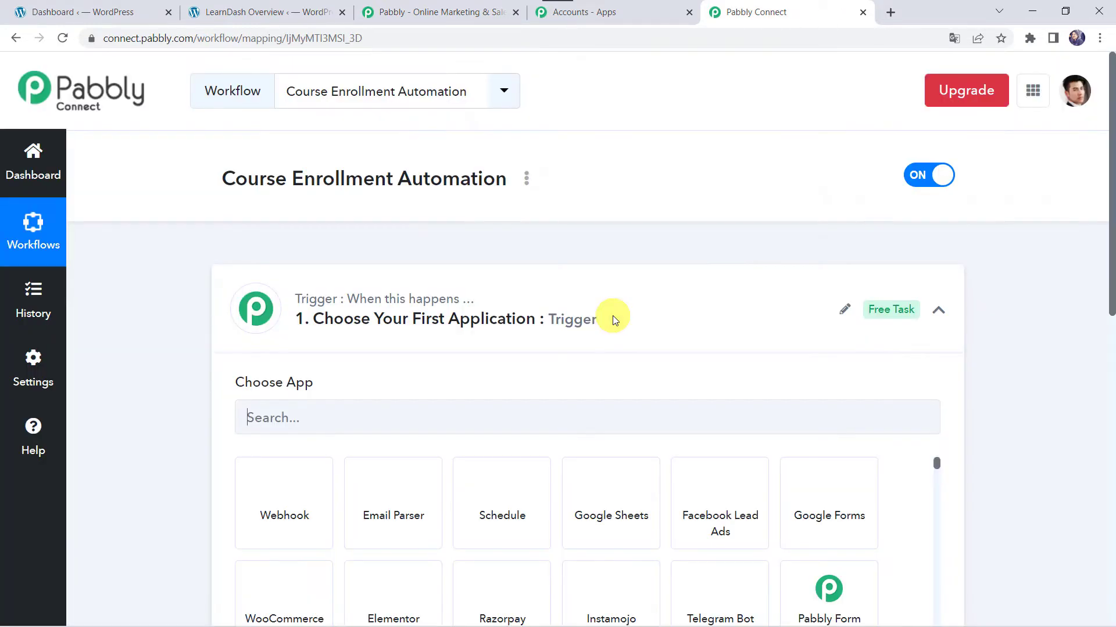
- Search 'Word' in the trigger's app list and pick WordPress as the trigger app
left_click(604, 301)
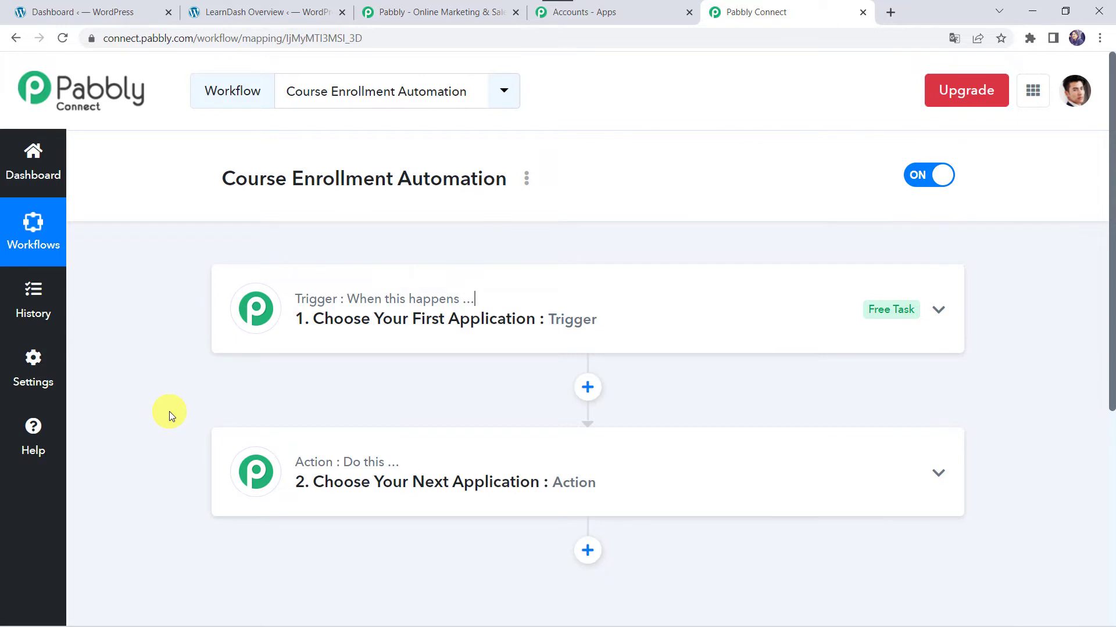
left_click(625, 305)
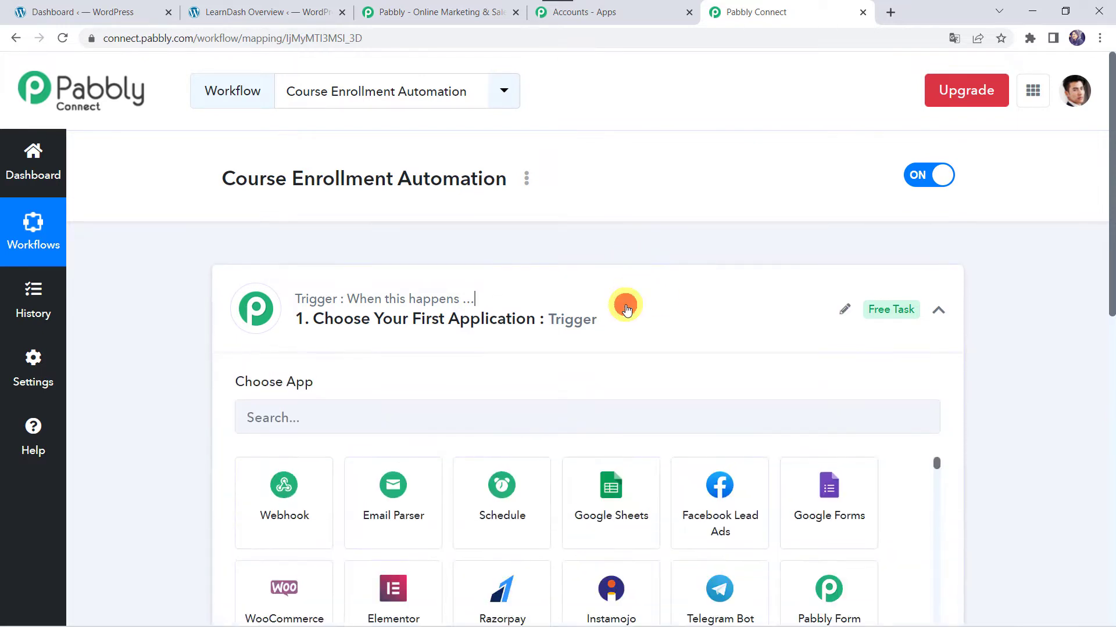
left_click(288, 421)
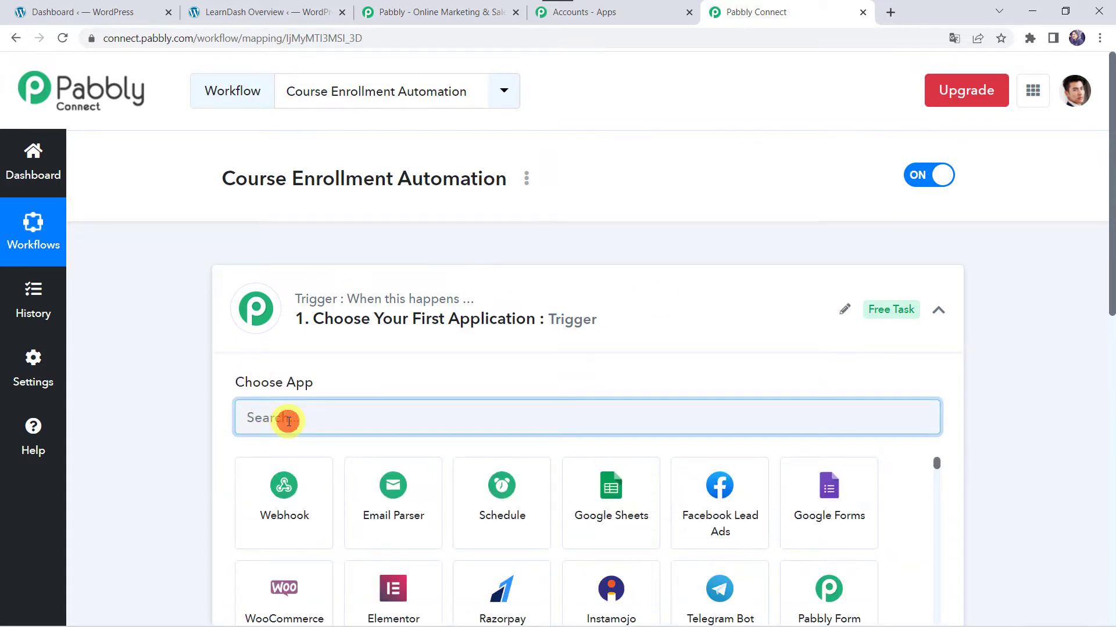
type("Wordp")
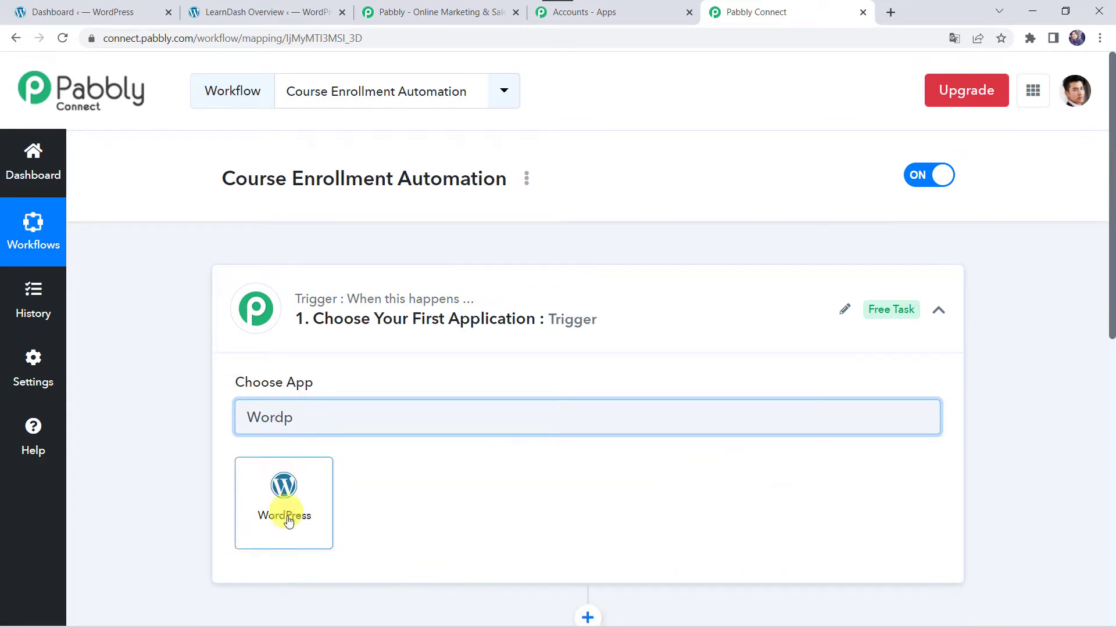
left_click(291, 532)
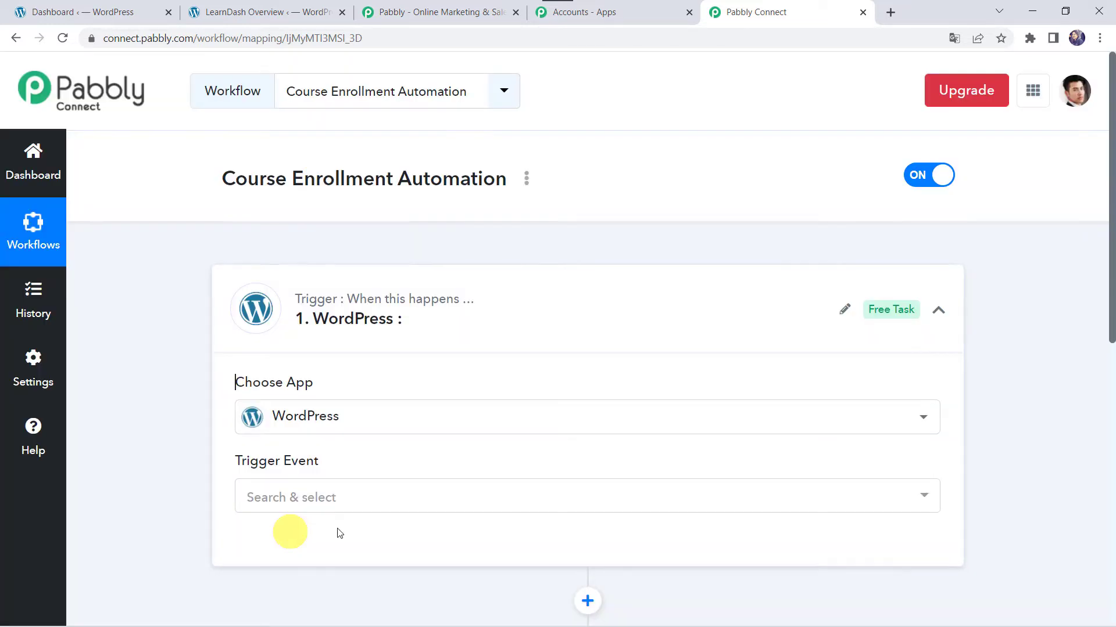
- Set the WordPress trigger event to User Registers and review its webhook URL
scroll(232, 446, "down", 3)
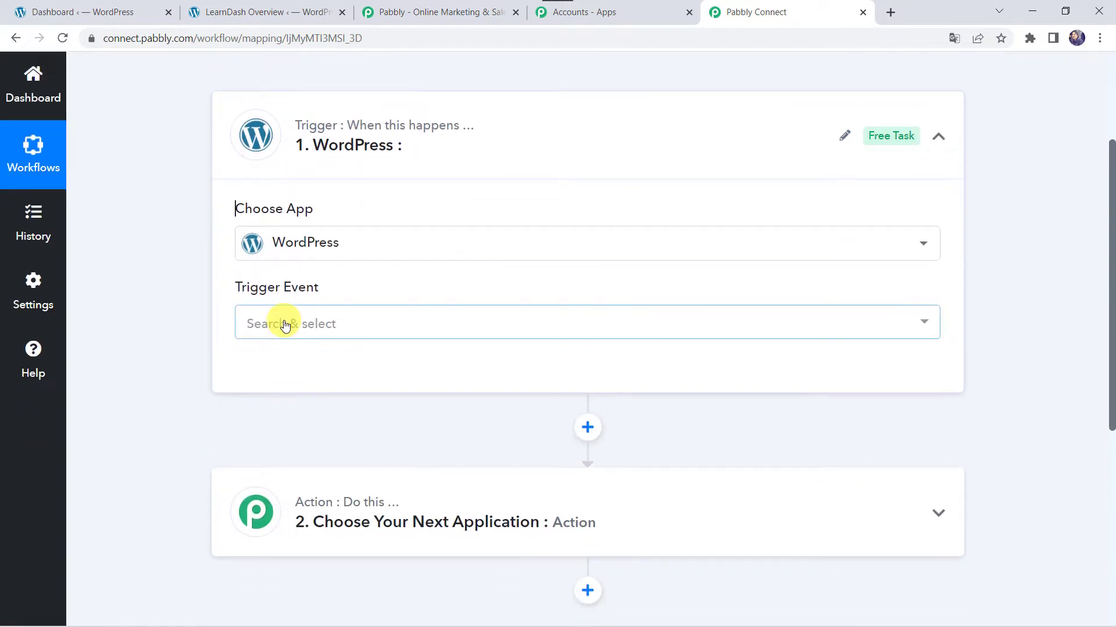
left_click(284, 324)
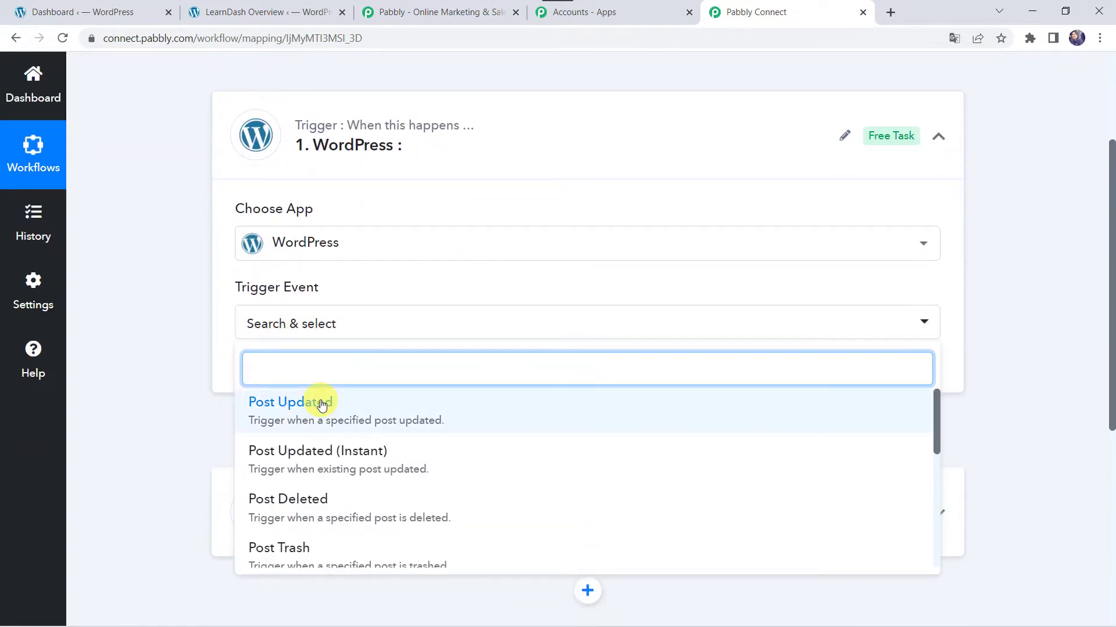
type("user")
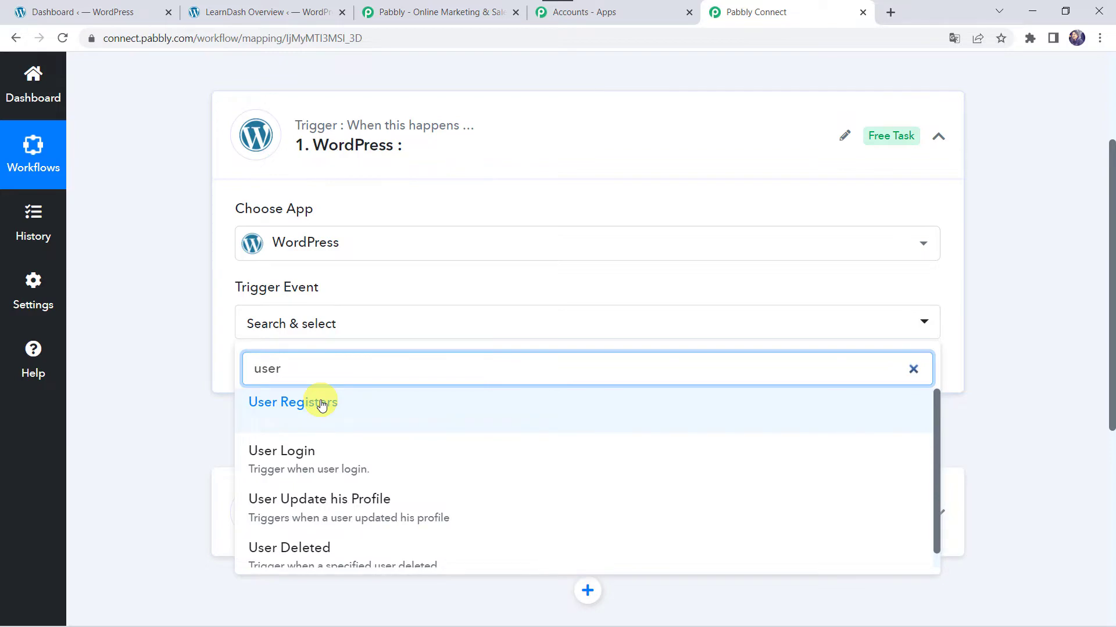
left_click(321, 404)
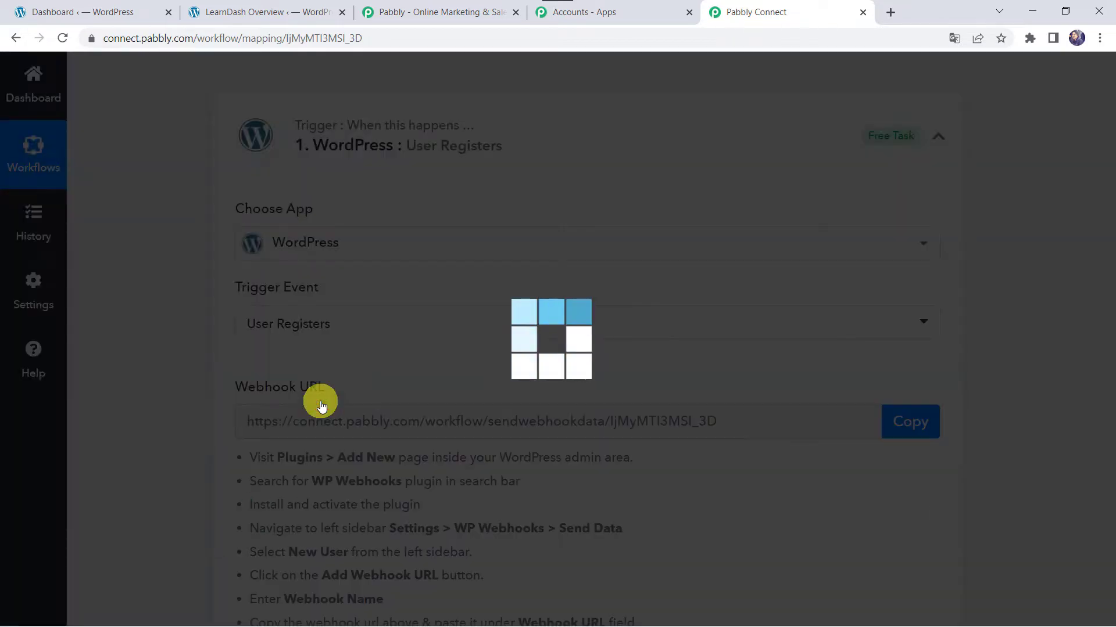
scroll(319, 398, "down", 2)
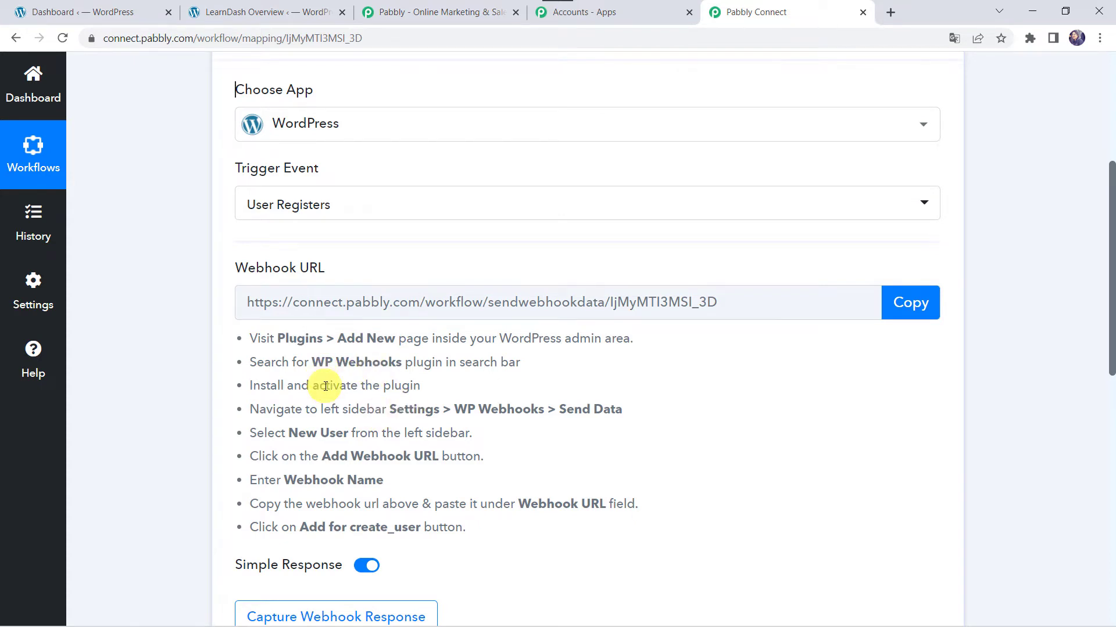
left_click(117, 16)
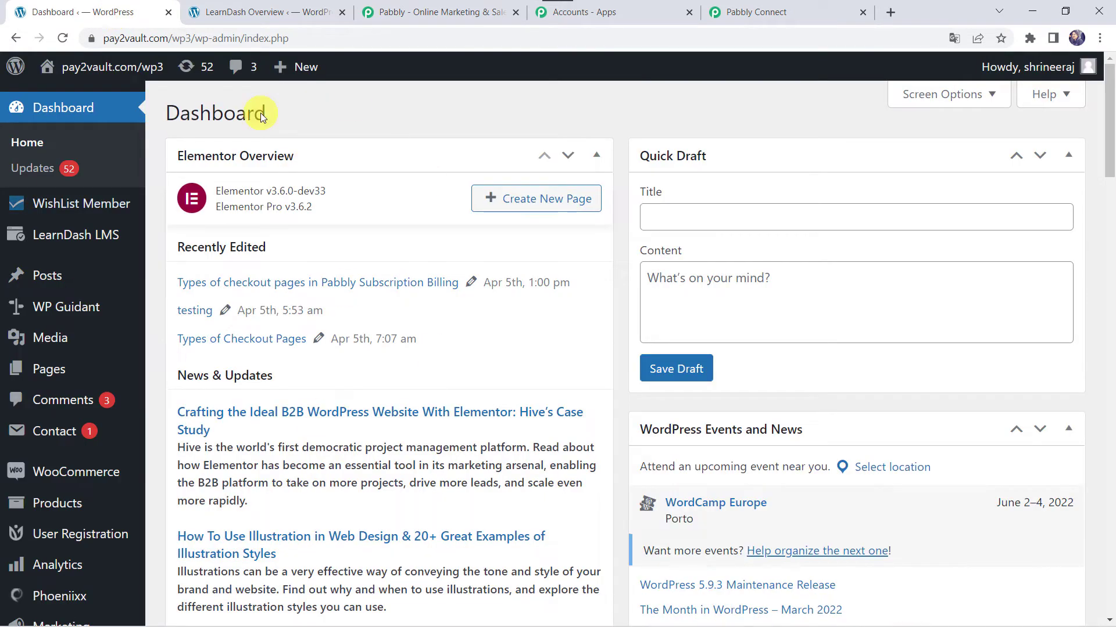
- Open the WP Webhooks plugin settings from the WordPress Settings menu
scroll(87, 500, "down", 4)
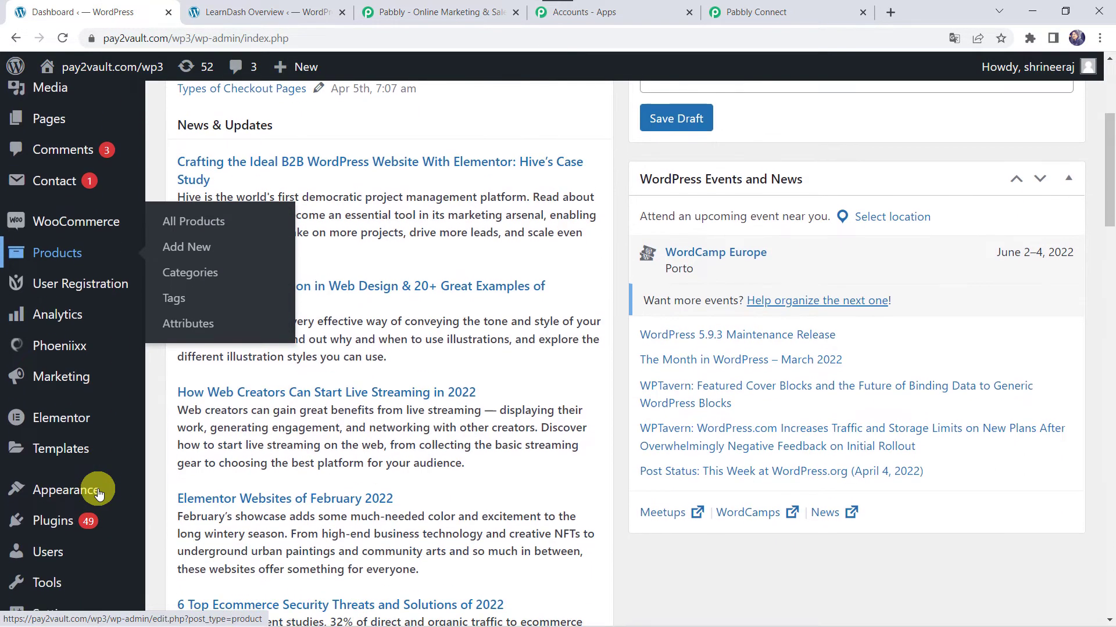
scroll(96, 488, "down", 2)
mouse_move(51, 434)
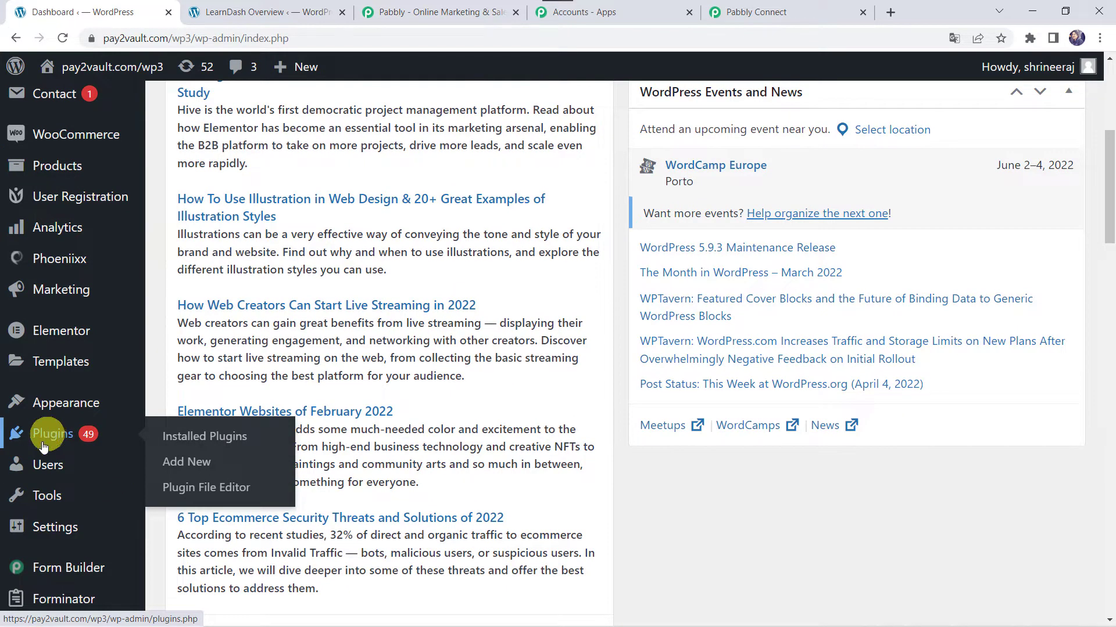
mouse_move(51, 530)
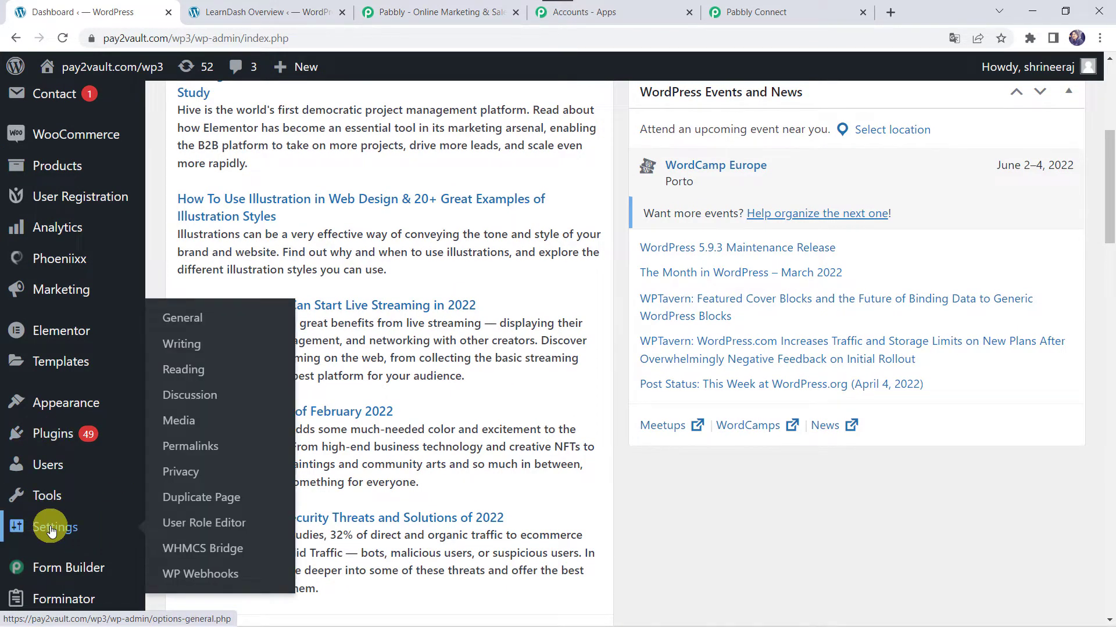
left_click(226, 573)
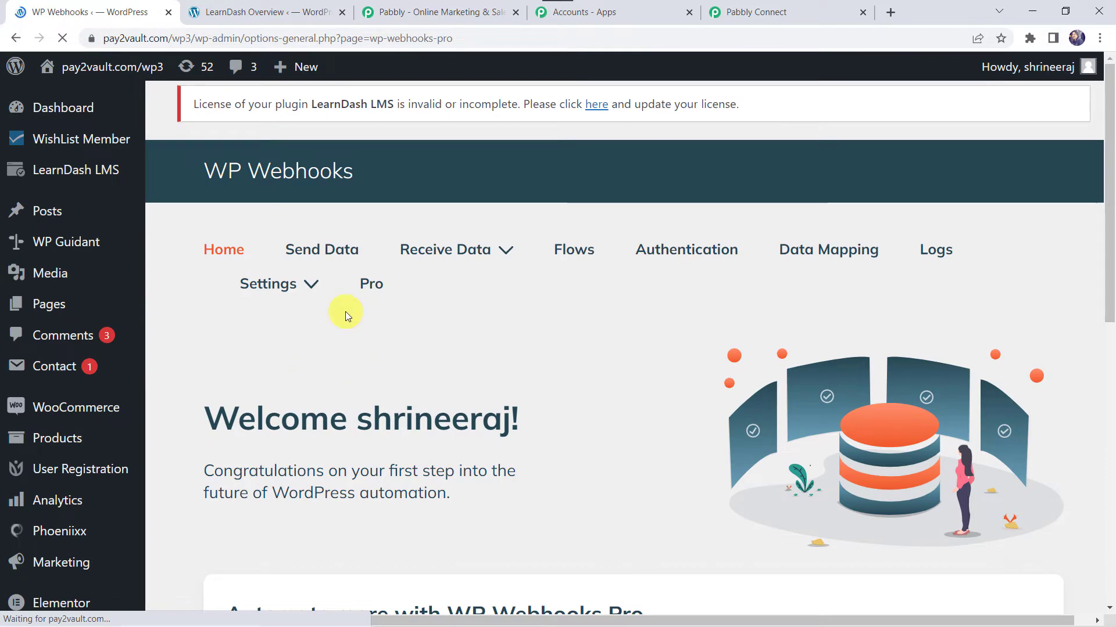
- Under Send Data, select the User created trigger and start adding a webhook URL
left_click(321, 252)
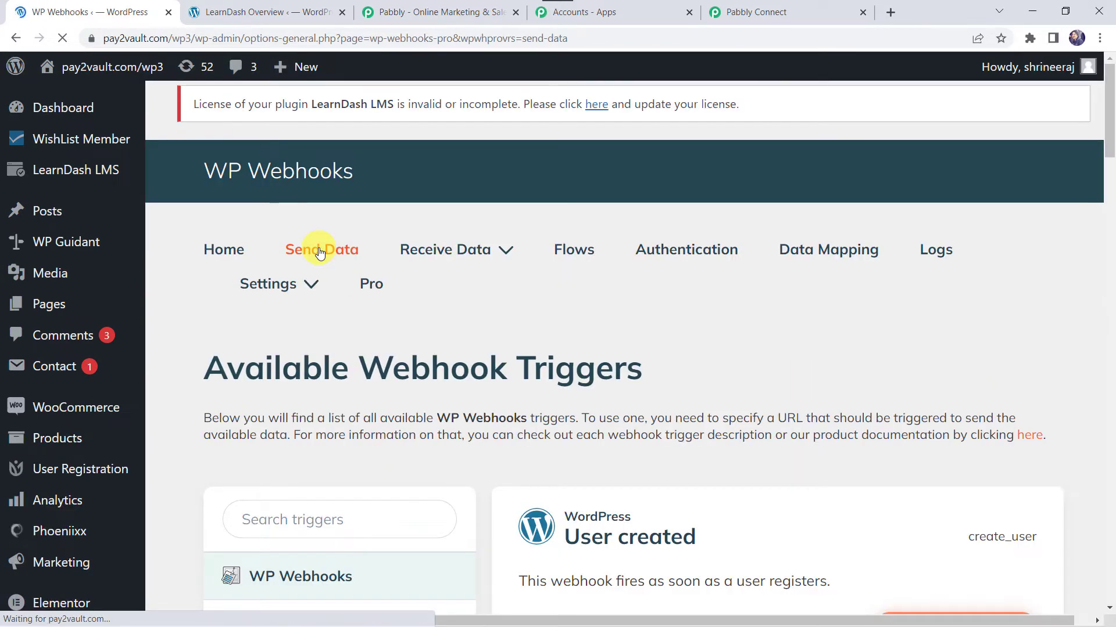
scroll(320, 253, "down", 6)
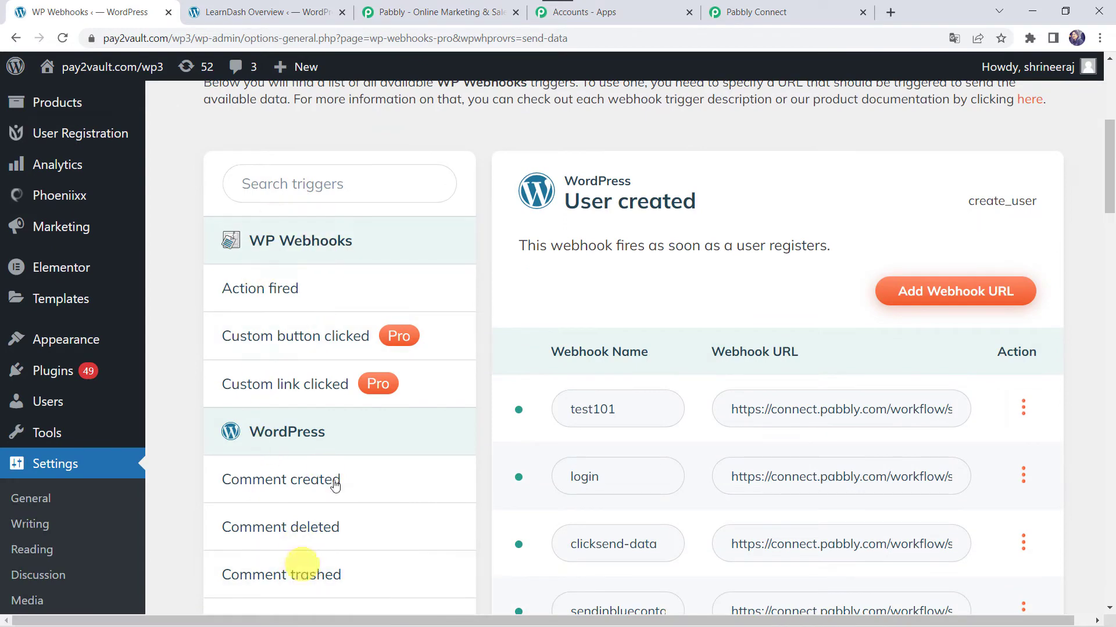
scroll(242, 508, "down", 5)
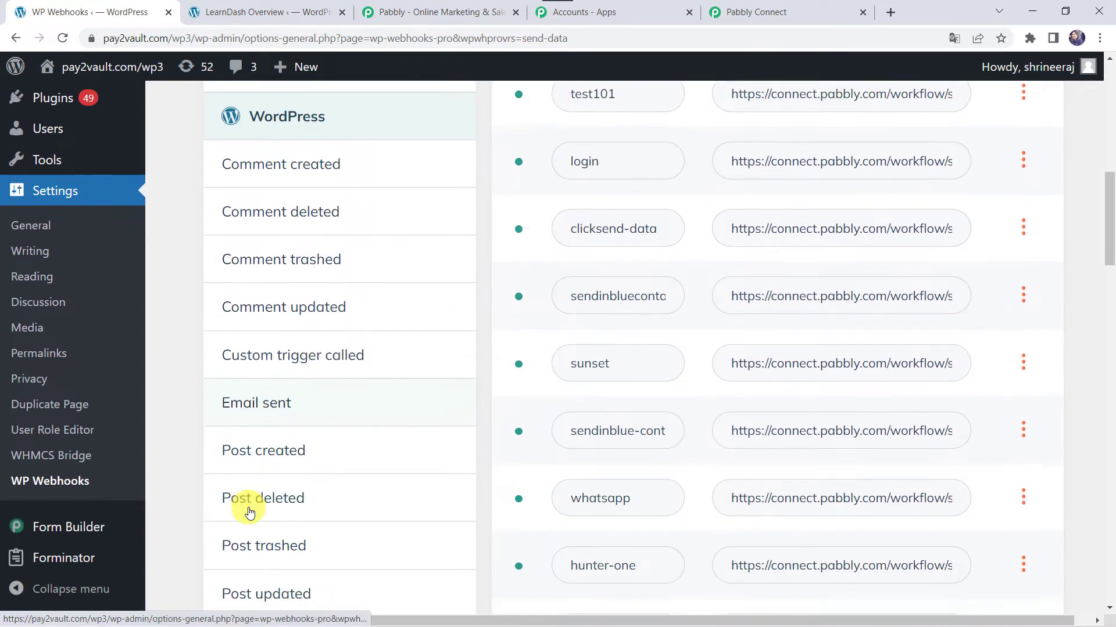
scroll(248, 511, "down", 3)
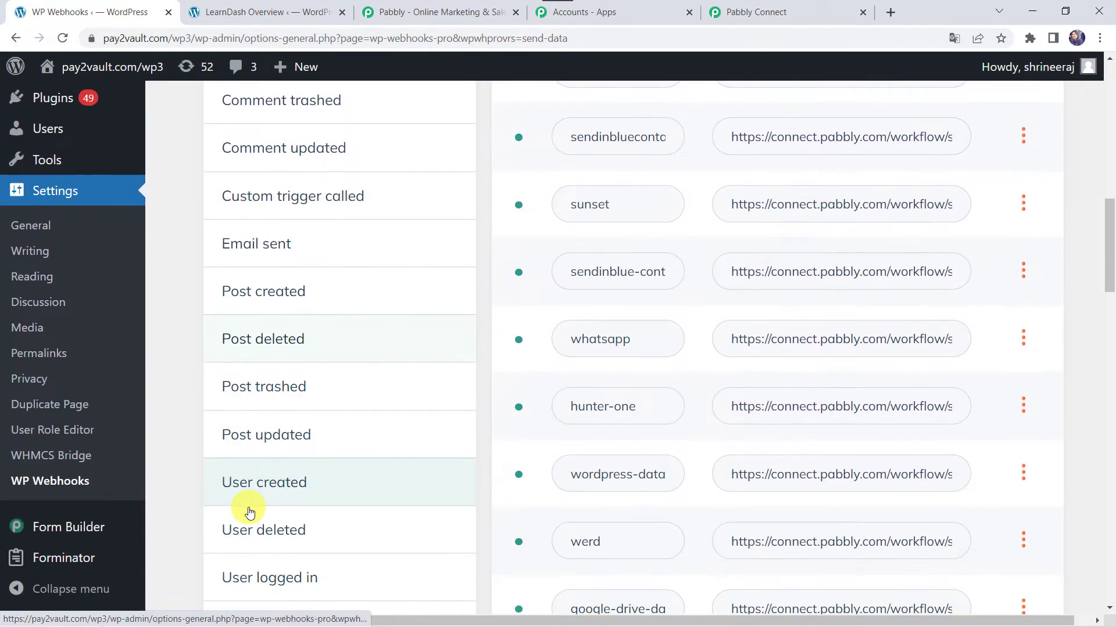
left_click(279, 493)
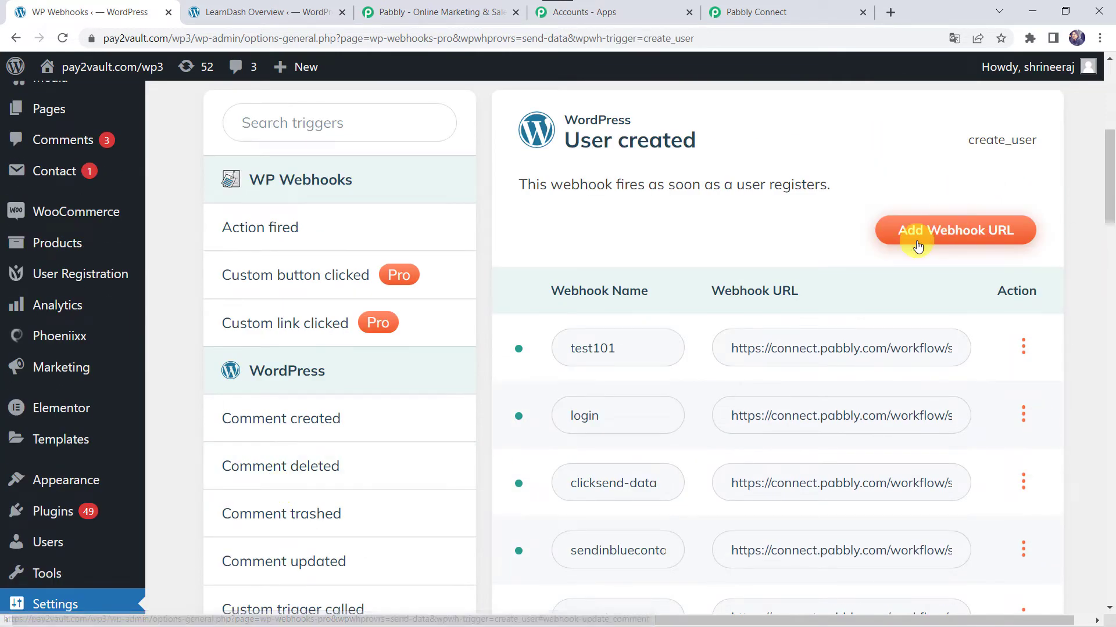
left_click(945, 236)
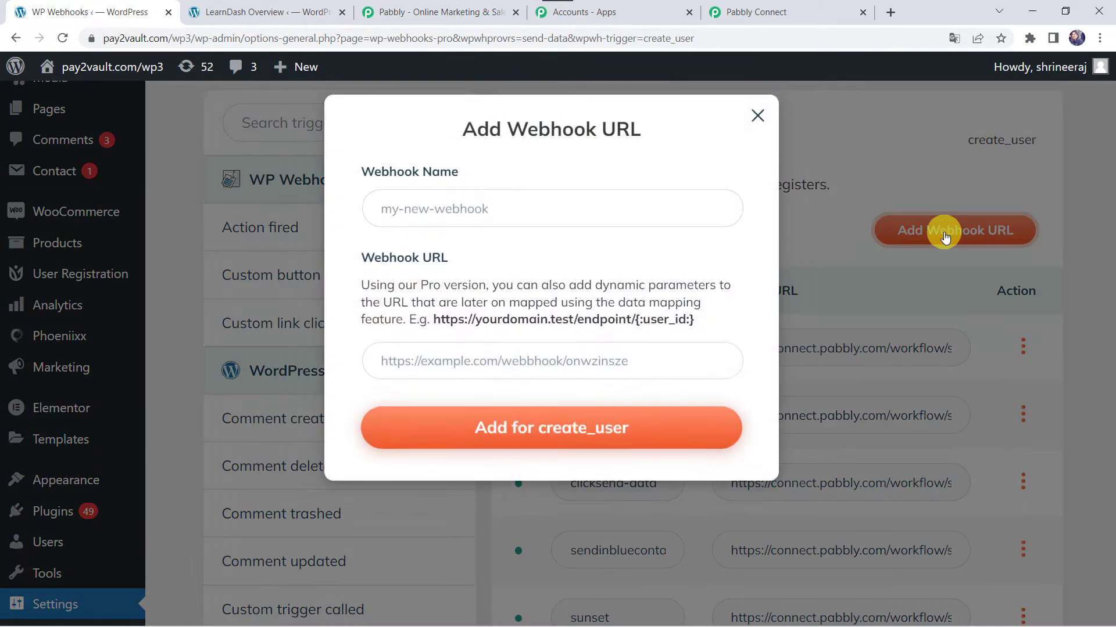
- Name the new webhook 'Automation for LearnDash'
left_click(425, 216)
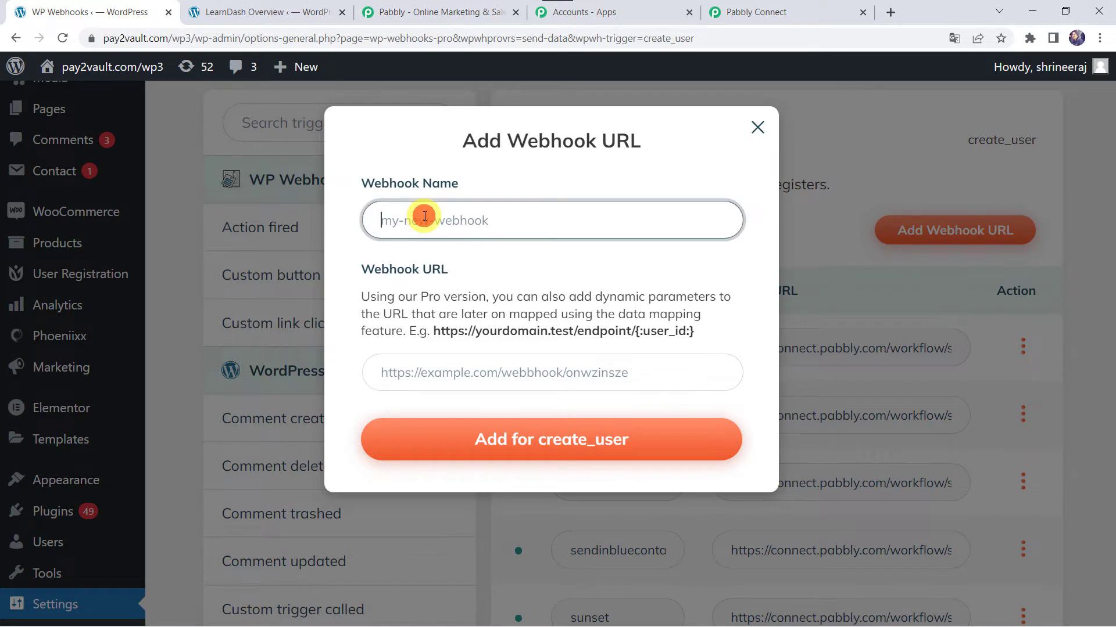
type("Automation for LearnDash")
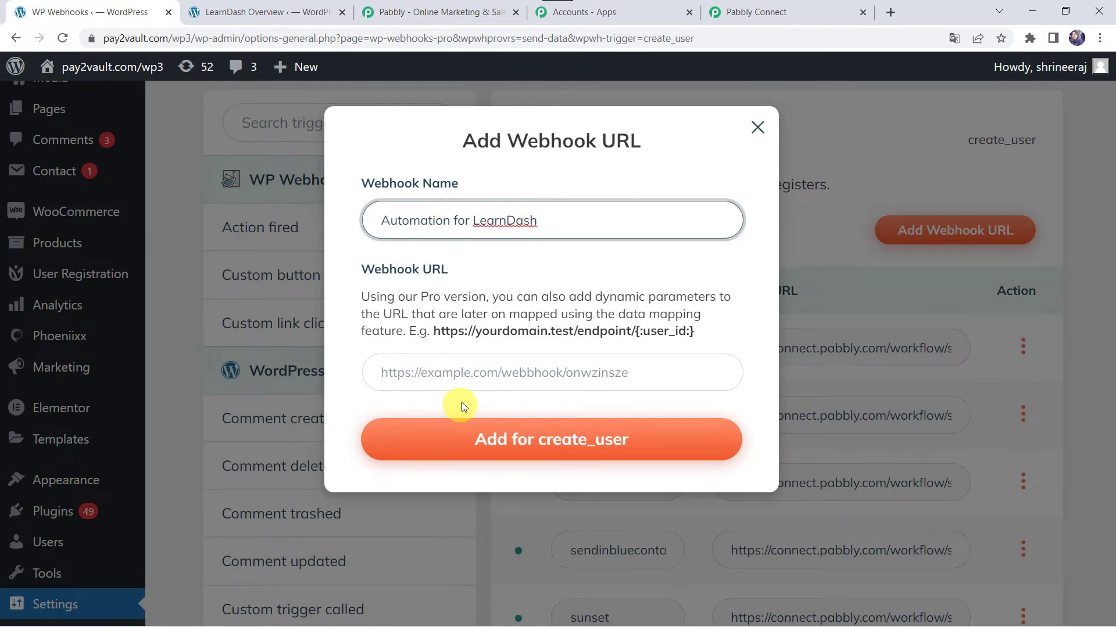
left_click(482, 370)
- Paste the Pabbly workflow's webhook URL into Webhook URL and add it for create_user
left_click(741, 13)
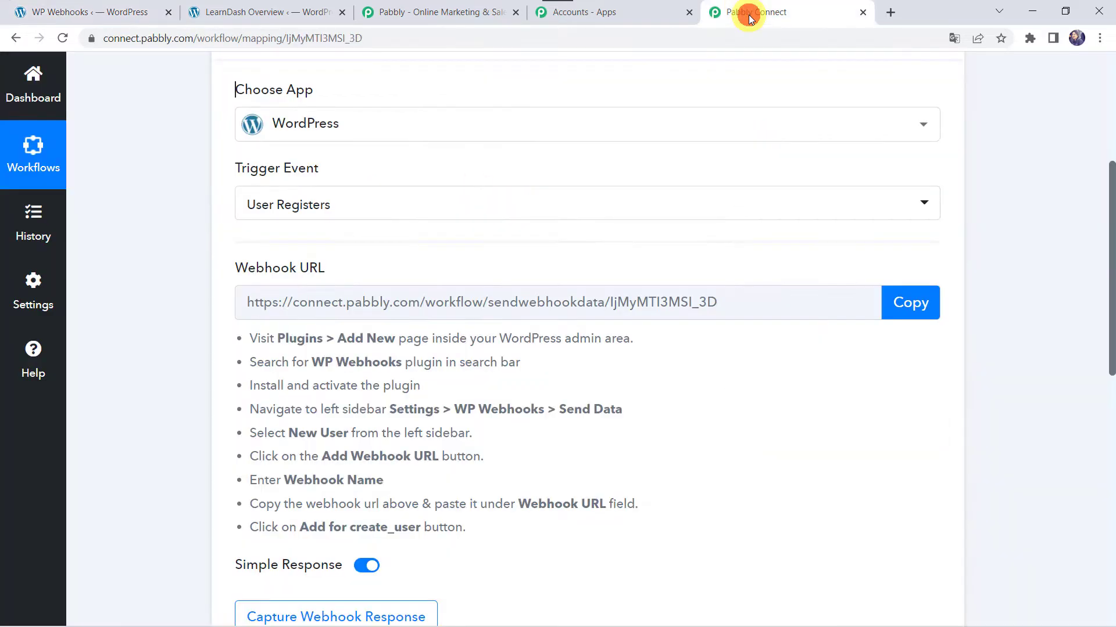
left_click(911, 308)
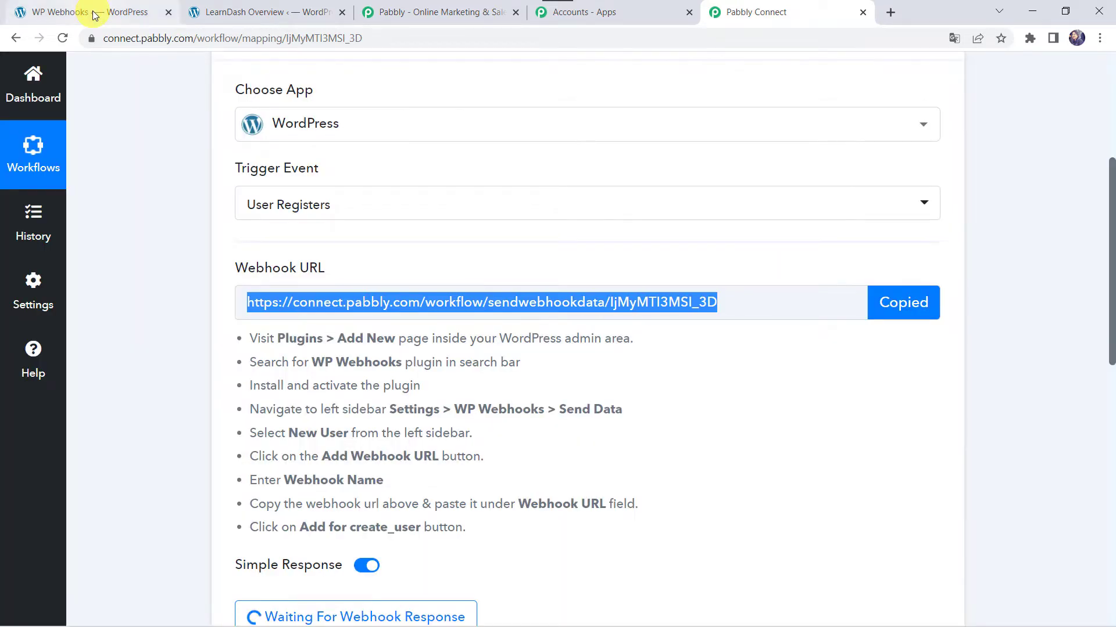
left_click(95, 15)
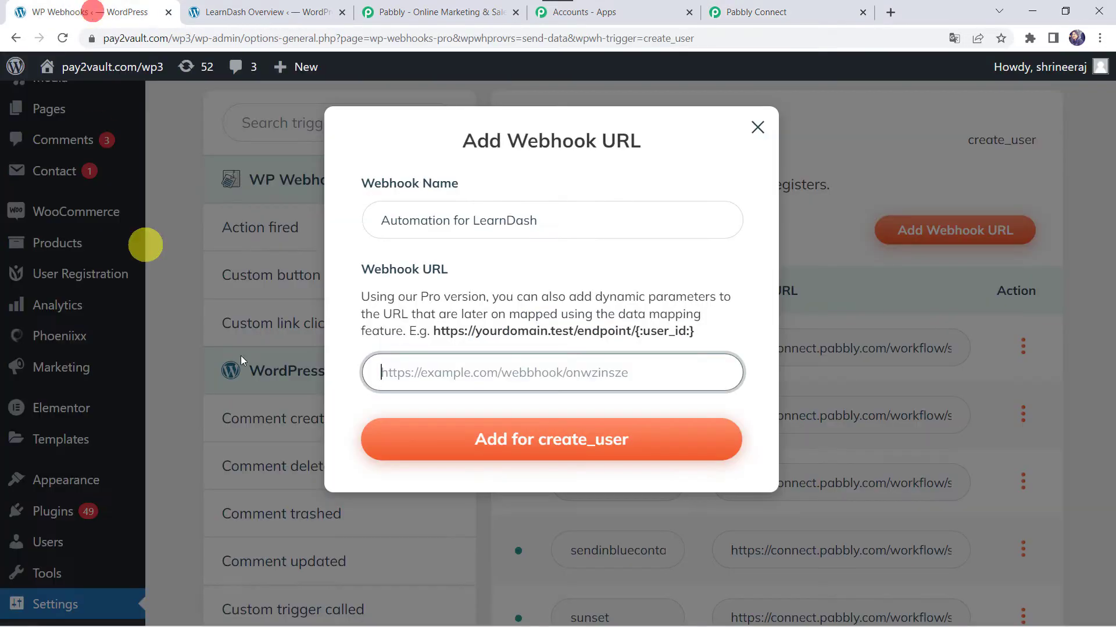
right_click(486, 370)
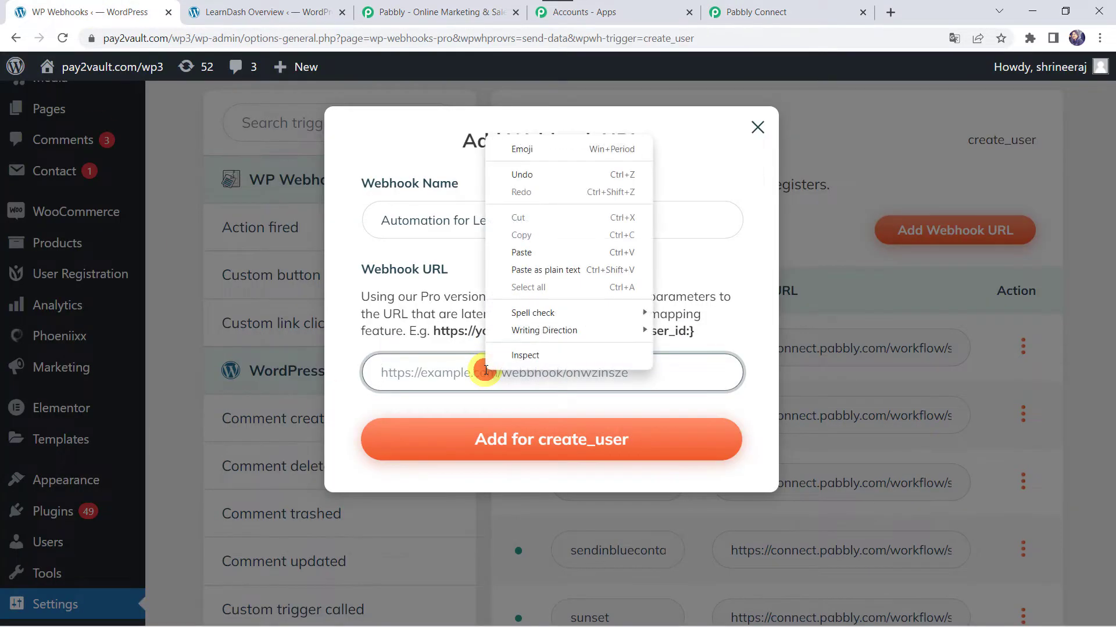
left_click(521, 253)
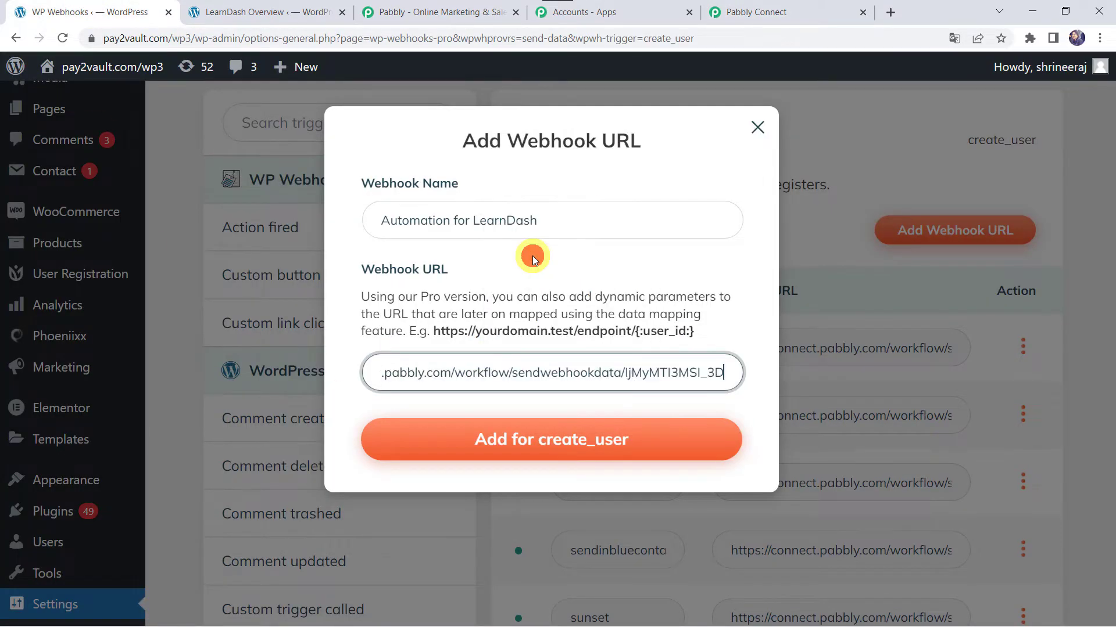
left_click(566, 447)
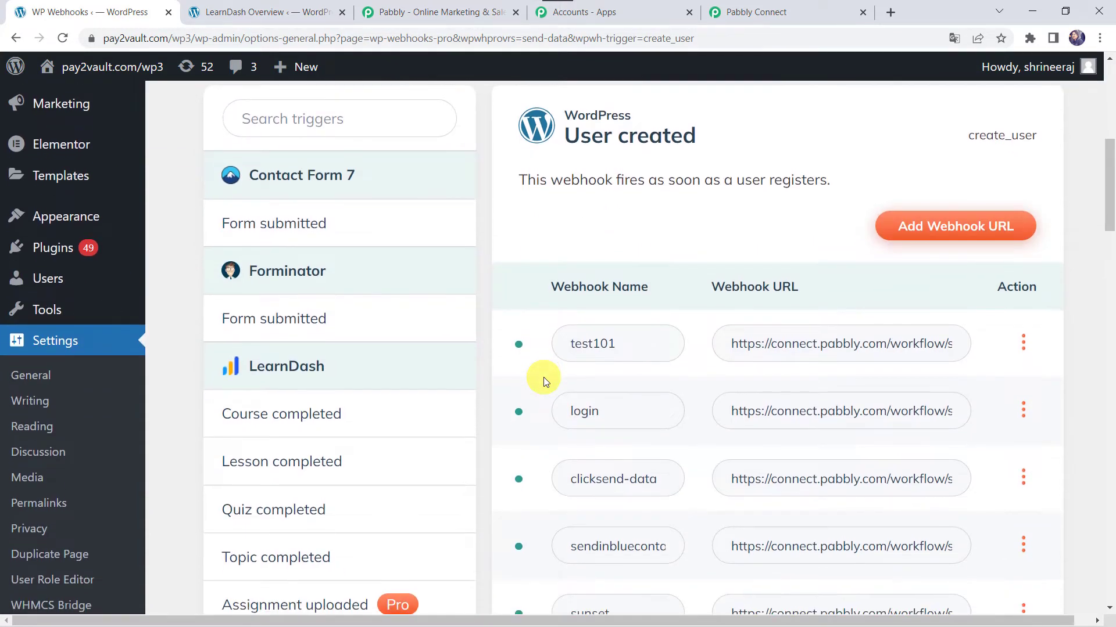
- Verify the new automation webhook appears in the User created webhook list, cross-checking the Pabbly workflow
scroll(650, 405, "down", 7)
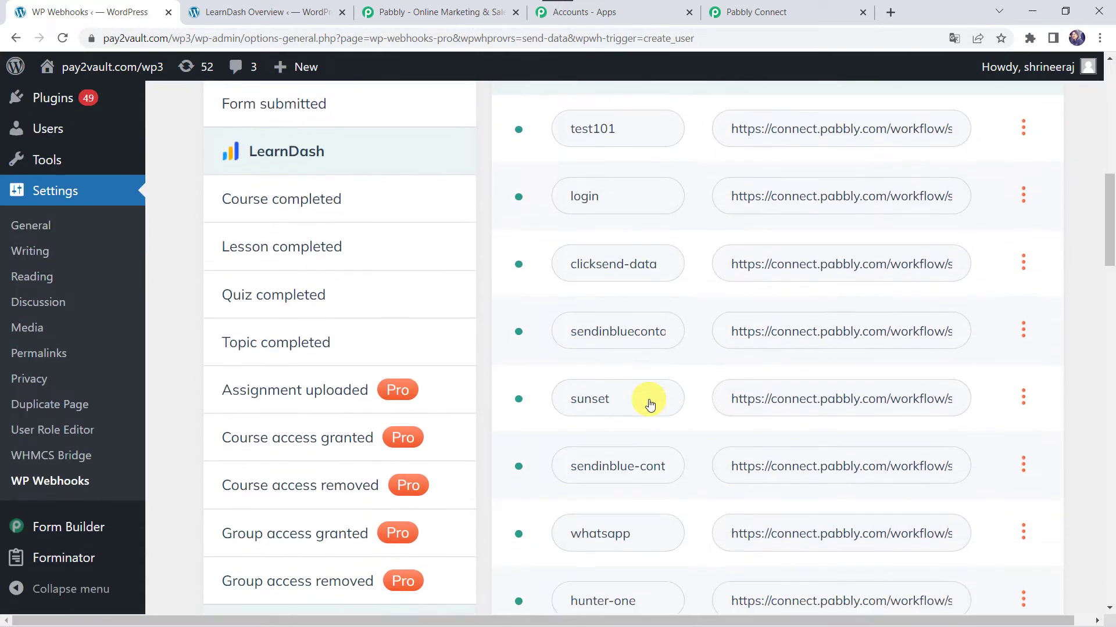
scroll(650, 405, "down", 12)
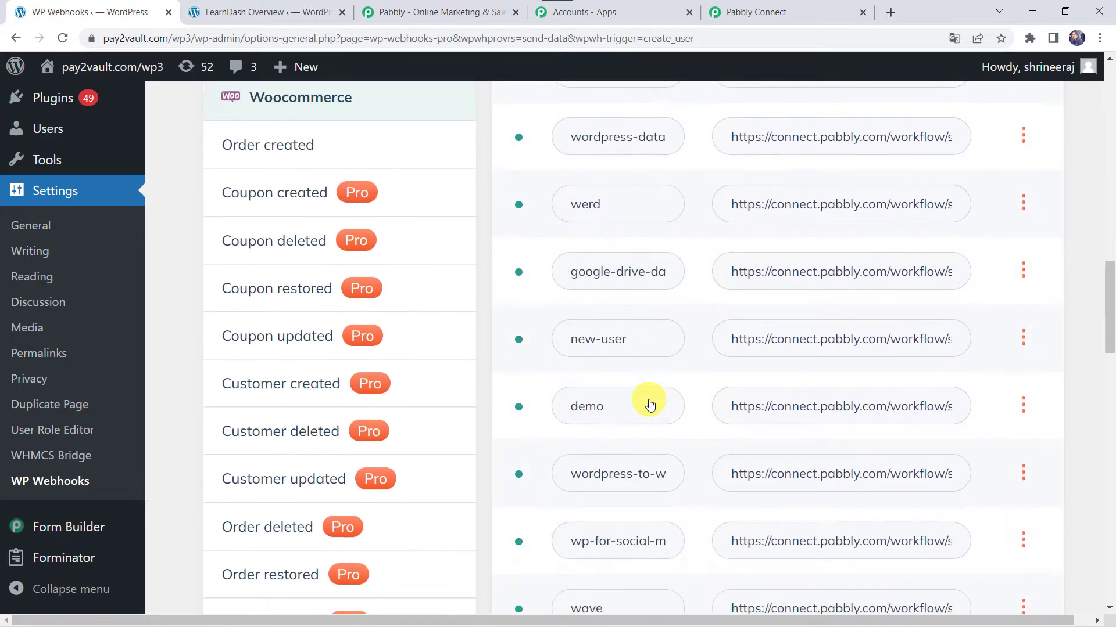
scroll(649, 405, "down", 9)
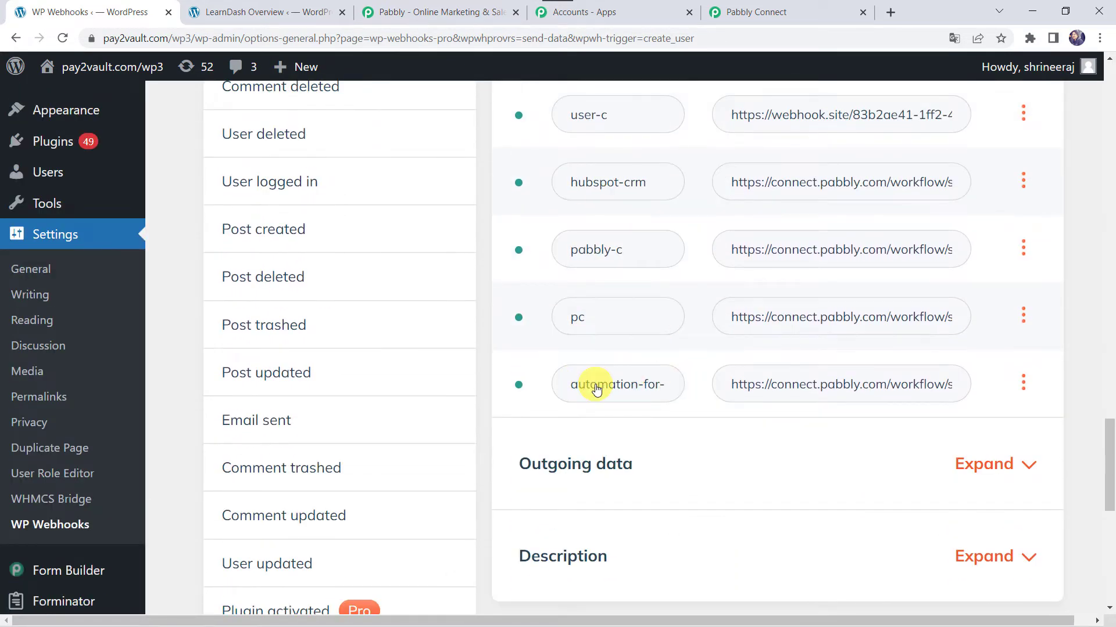
left_click(788, 14)
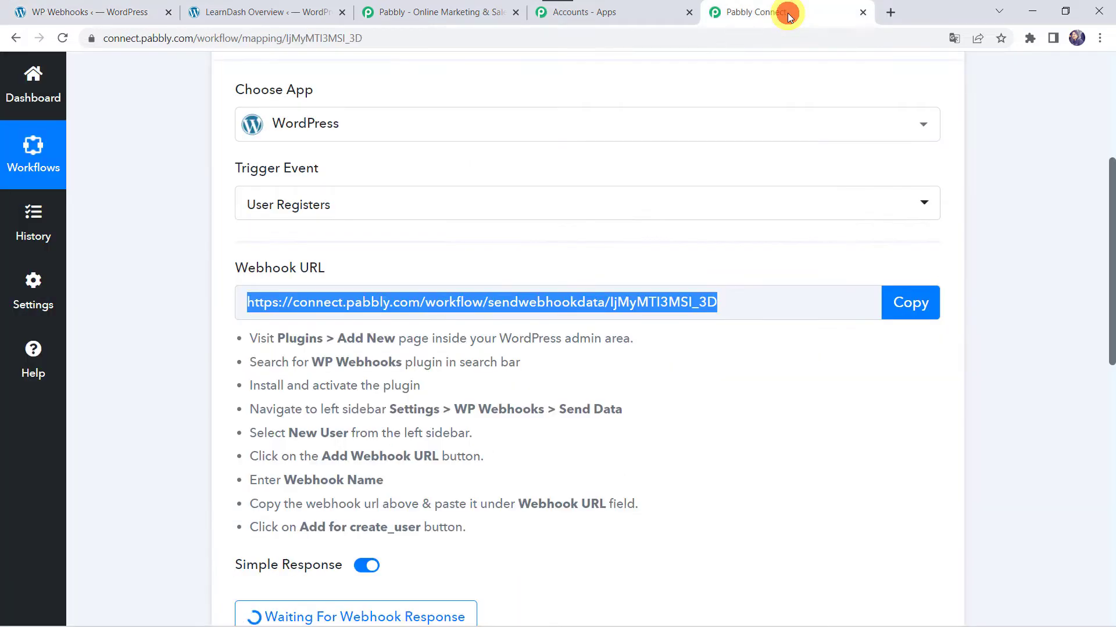
scroll(187, 456, "down", 4)
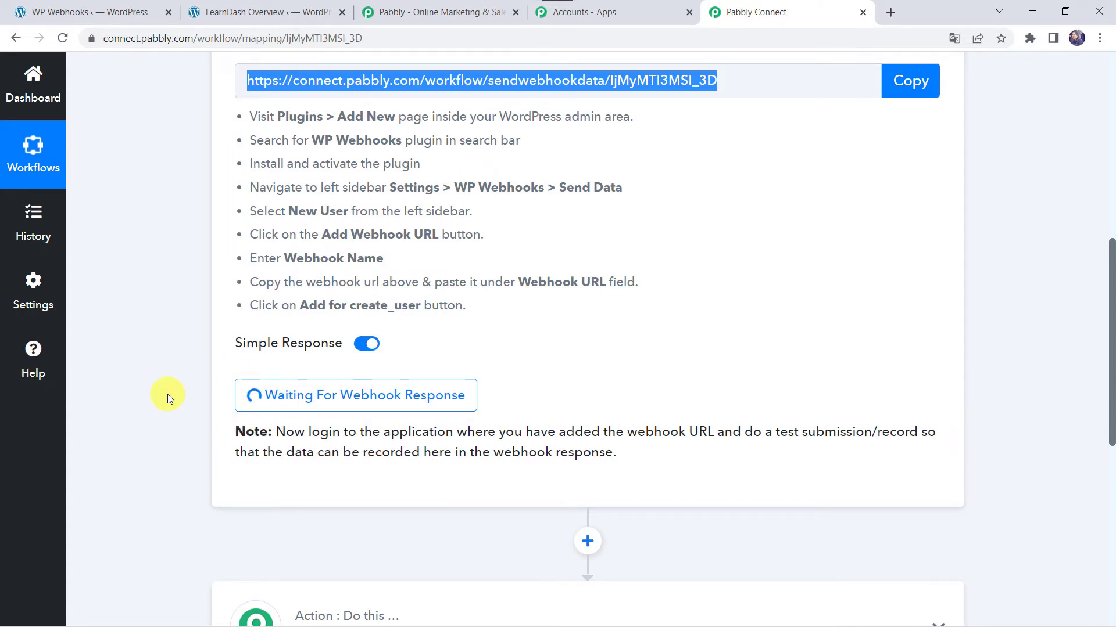
left_click(107, 12)
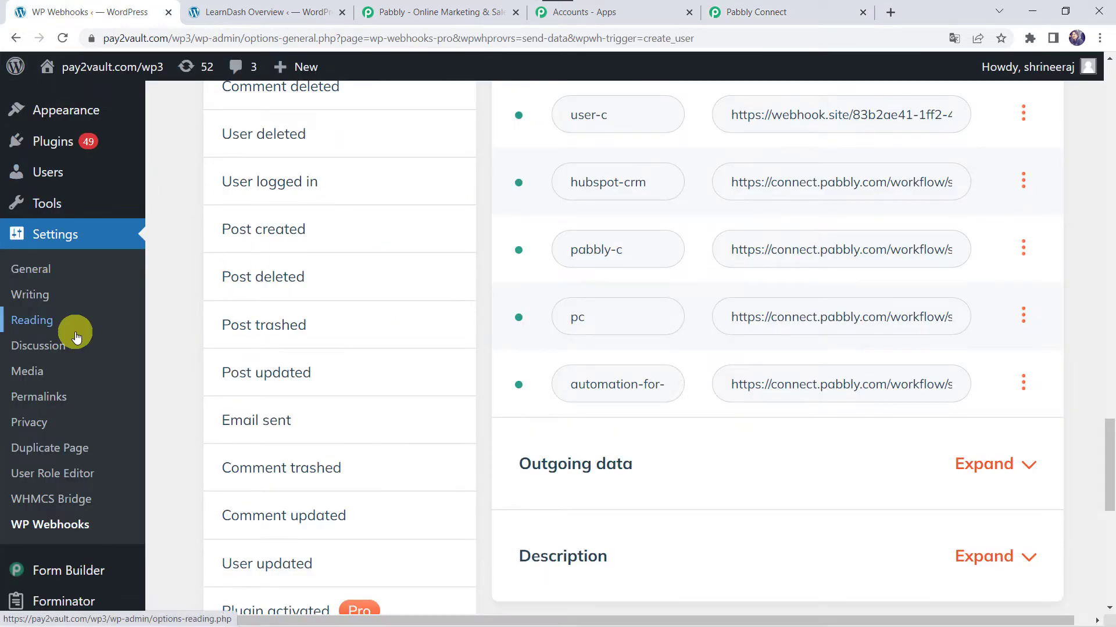
scroll(74, 332, "down", 3)
scroll(75, 337, "up", 3)
mouse_move(44, 306)
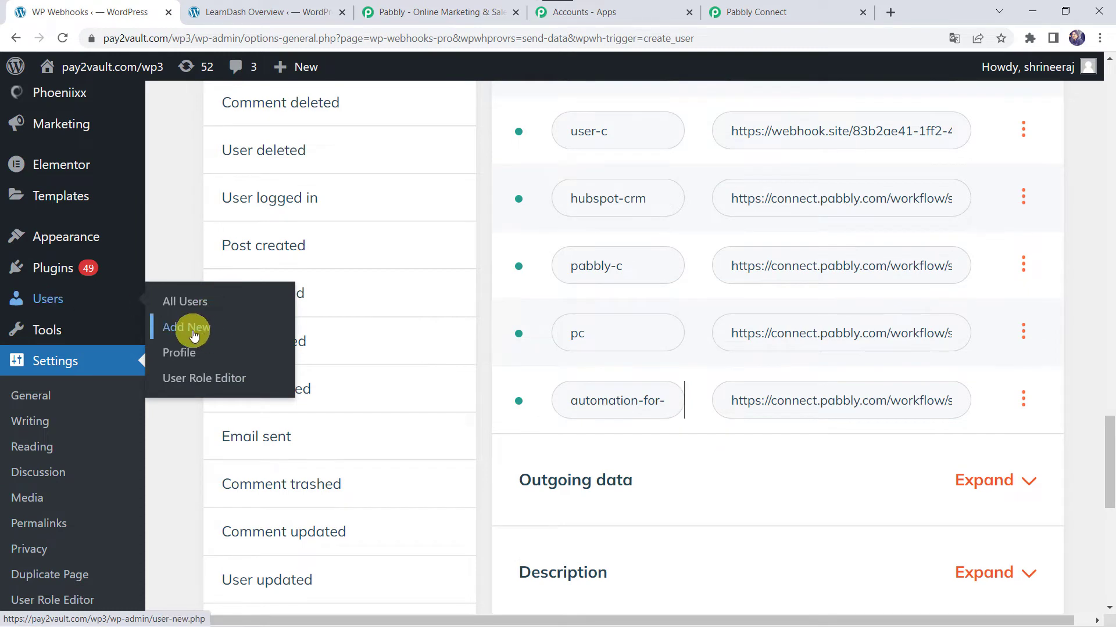
- On Add New User, replace the autofilled username and enter the test user's e-mail, first and last name
left_click(191, 328)
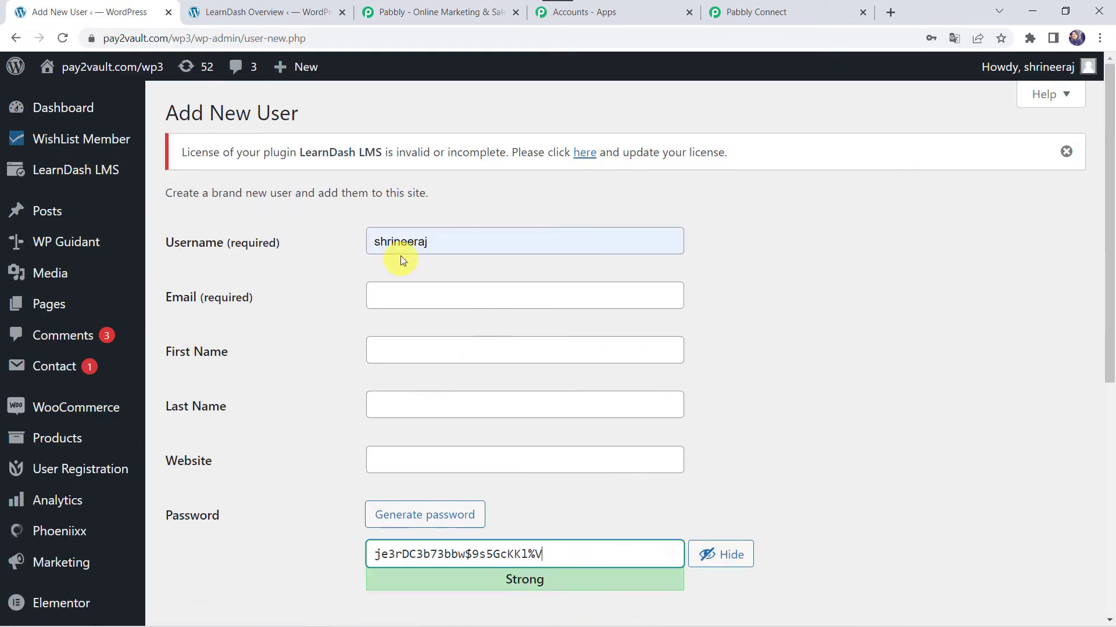
left_click(444, 238)
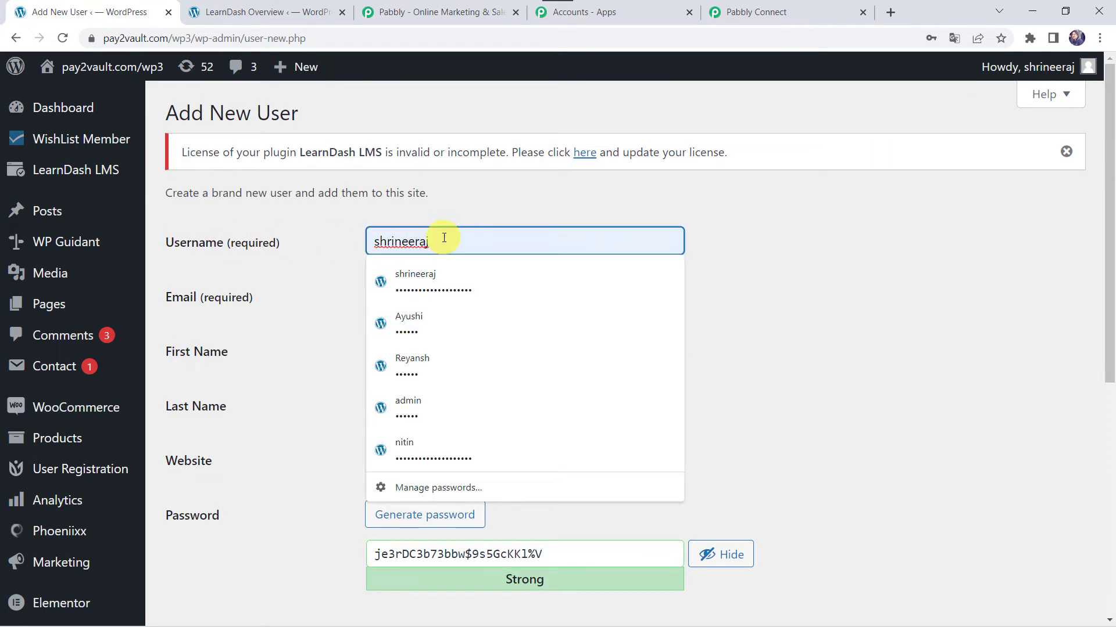
key("BackSpace")
key("BackSpace")
key("BackSpace")
key("BackSpace")
key("BackSpace")
key("BackSpace")
key("BackSpace")
key("BackSpace")
key("BackSpace")
key("BackSpace")
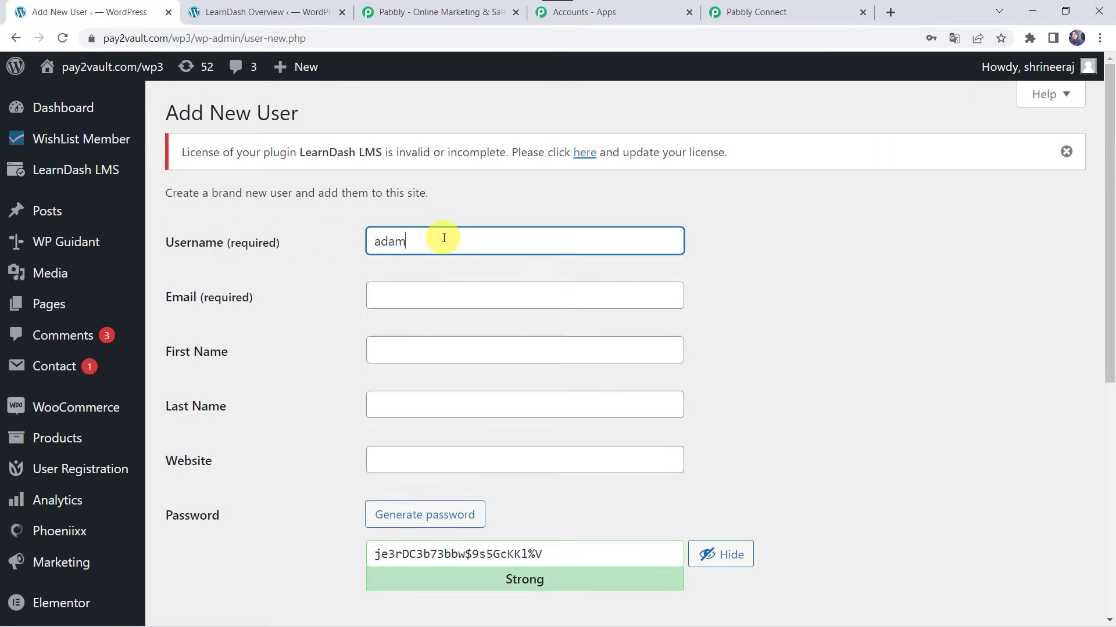
key("Tab")
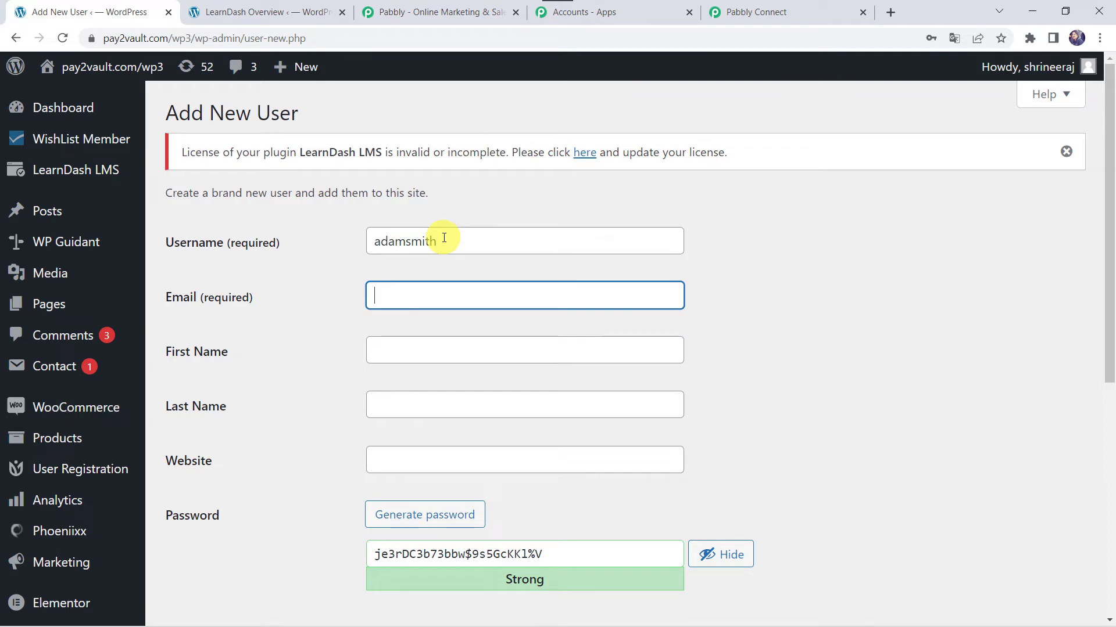
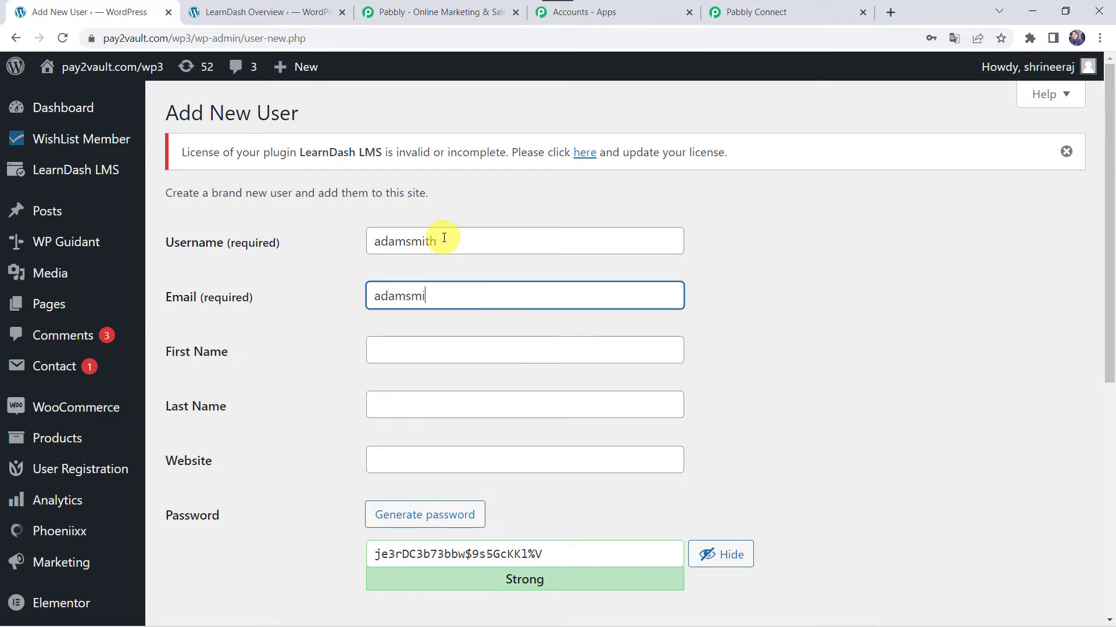
key("Tab")
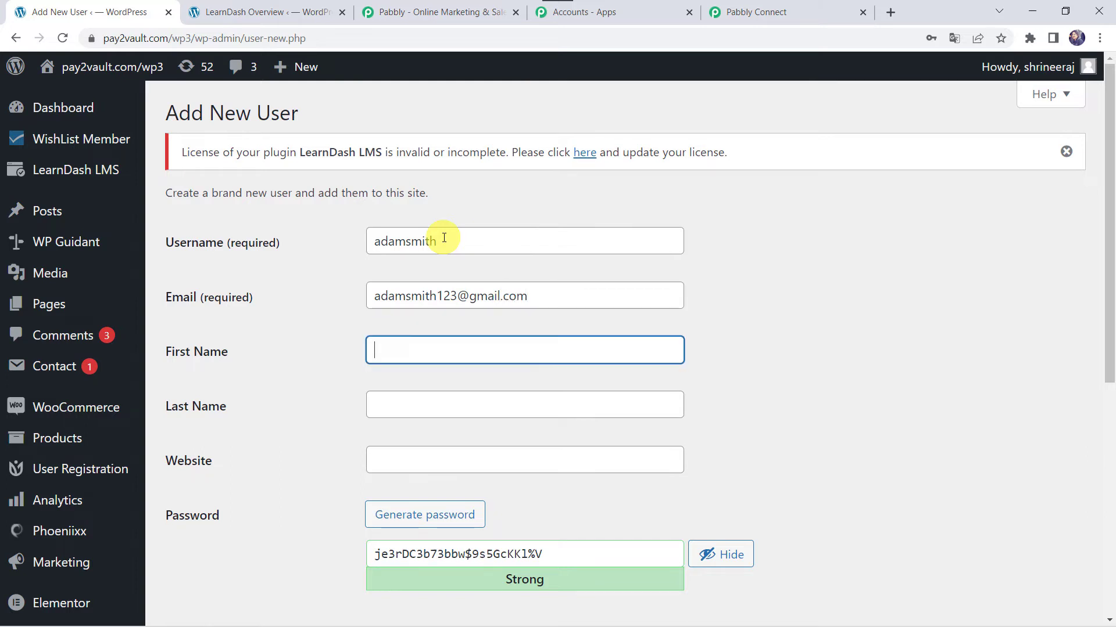
key("Tab")
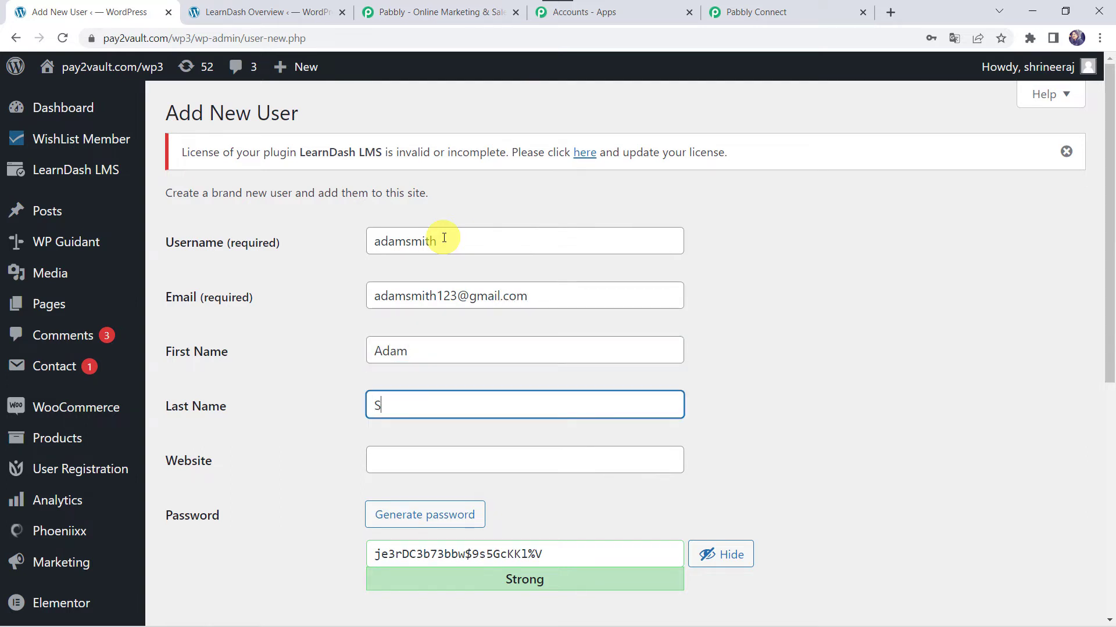
scroll(444, 237, "down", 2)
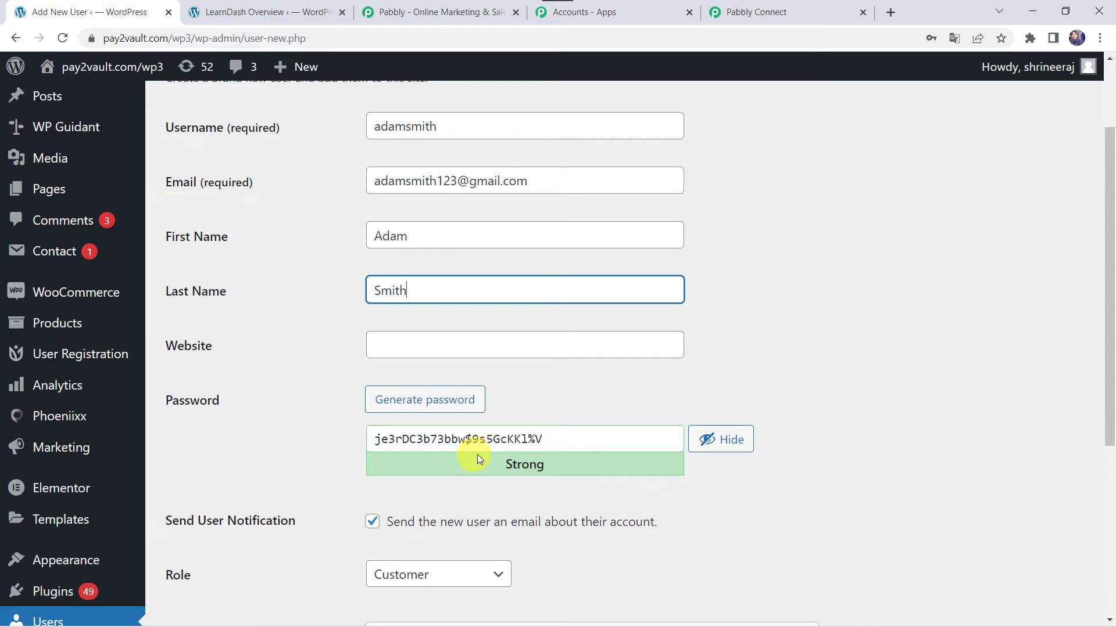
- Keep the role as Customer and submit the Add New User form
scroll(557, 309, "down", 1)
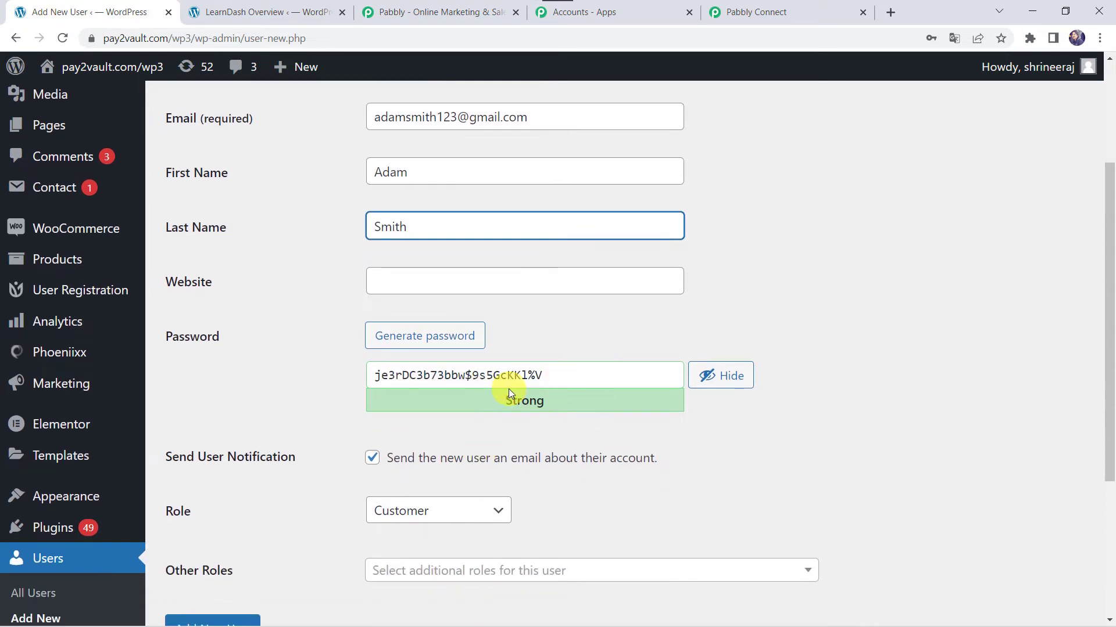
scroll(507, 389, "down", 2)
left_click(424, 356)
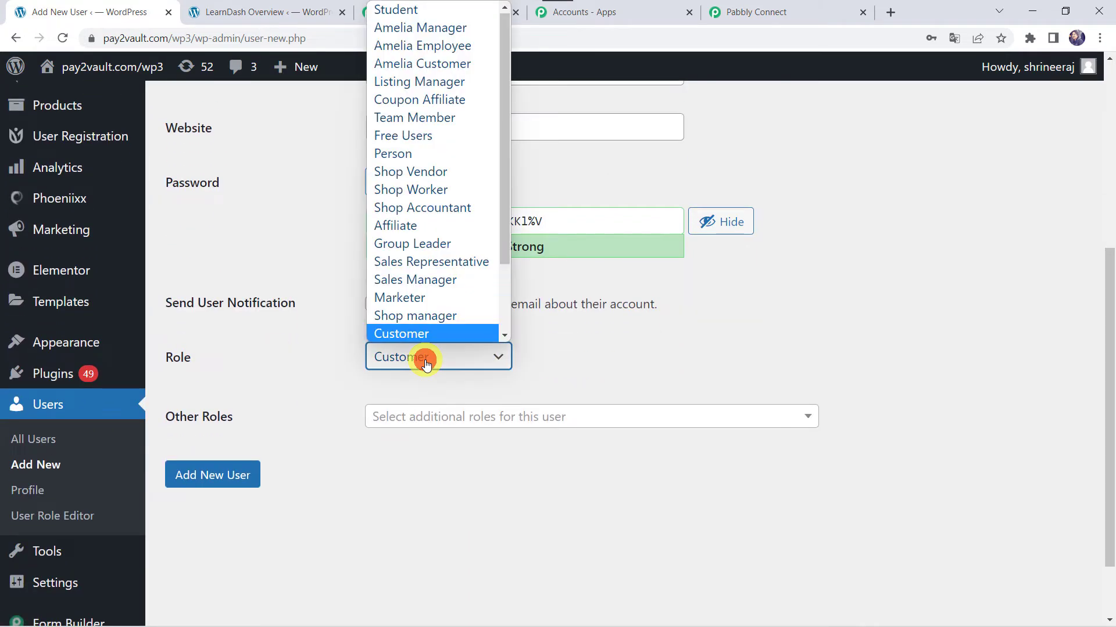
left_click(434, 332)
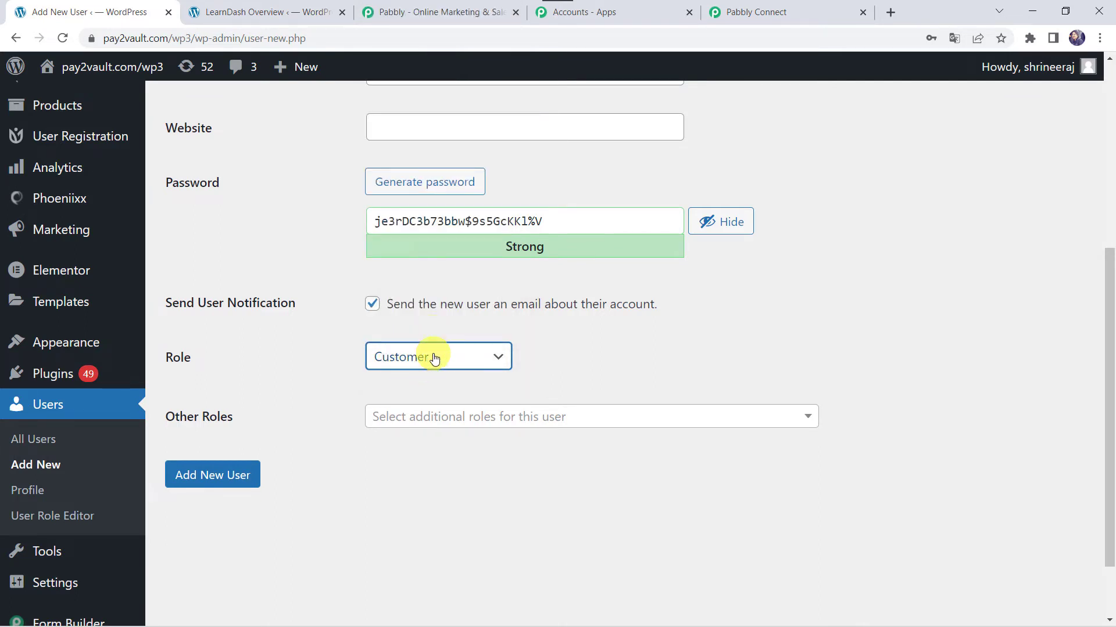
left_click(434, 358)
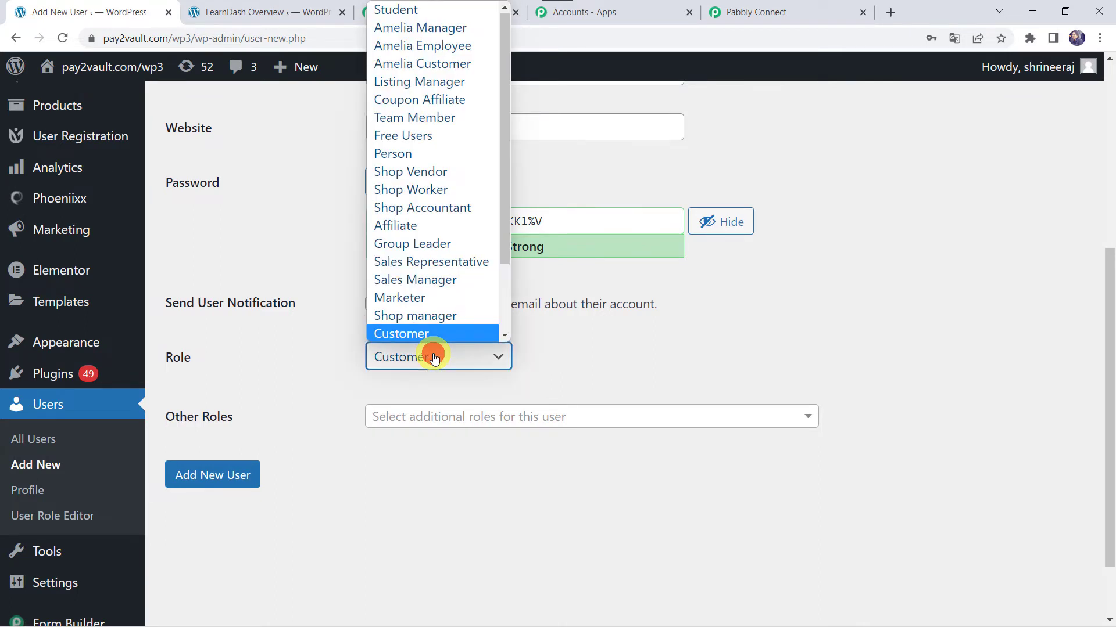
left_click(414, 335)
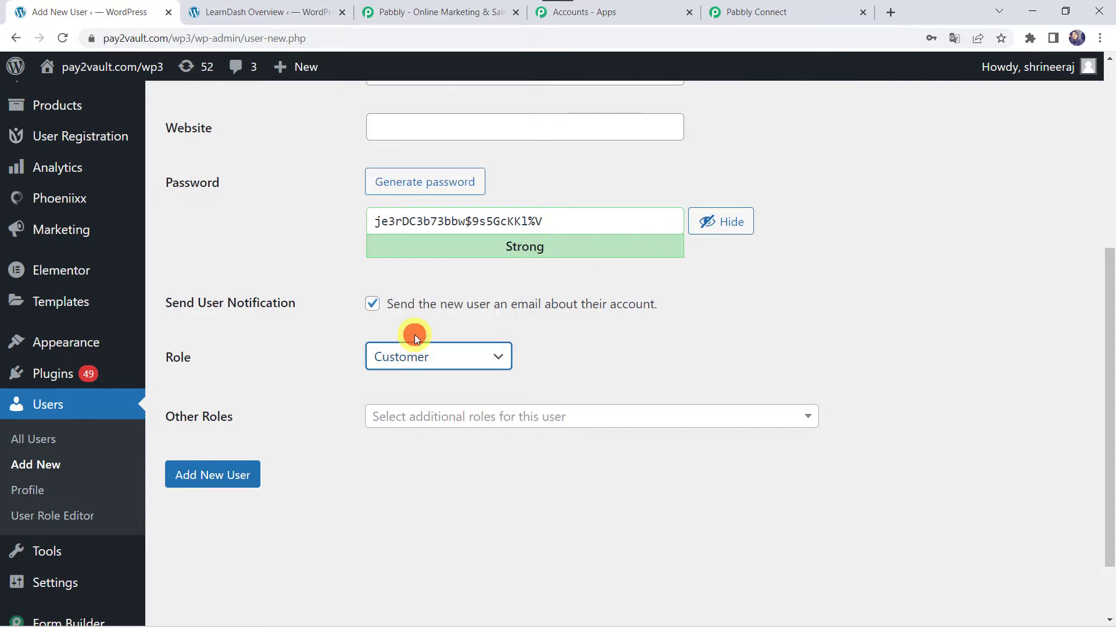
left_click(214, 482)
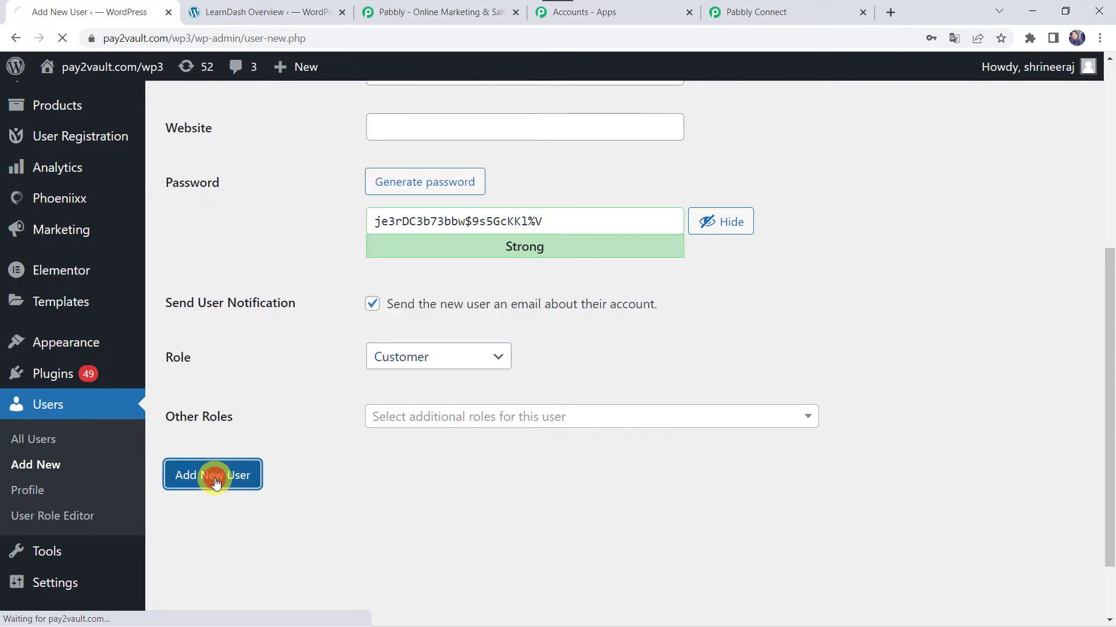
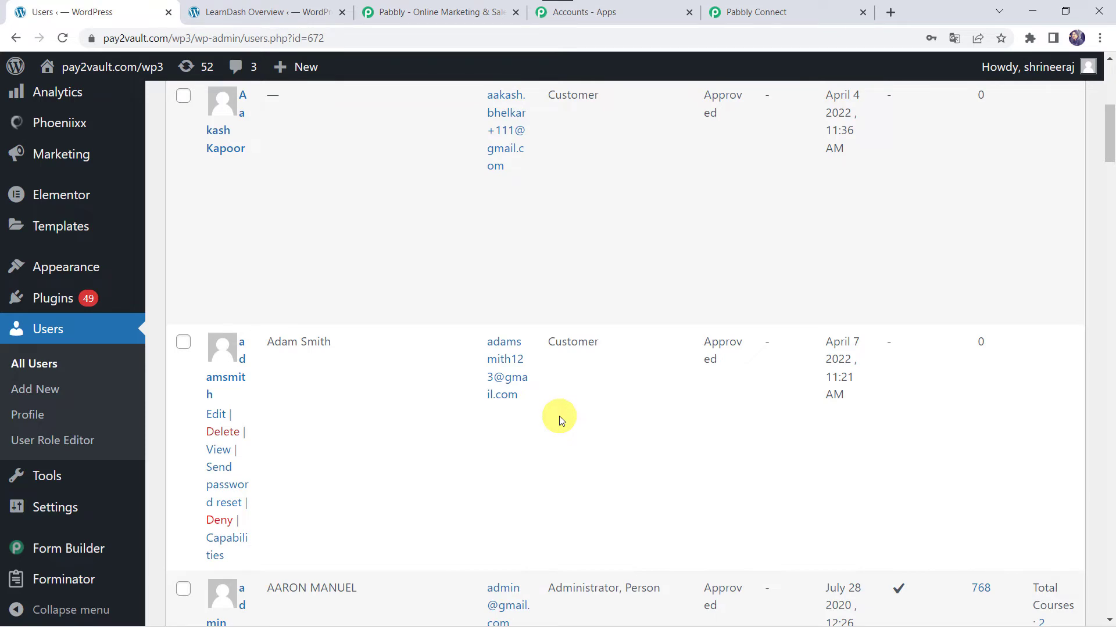
- Review the captured new-user webhook response: Data ID 672, login, e-mail and customer role
left_click(811, 7)
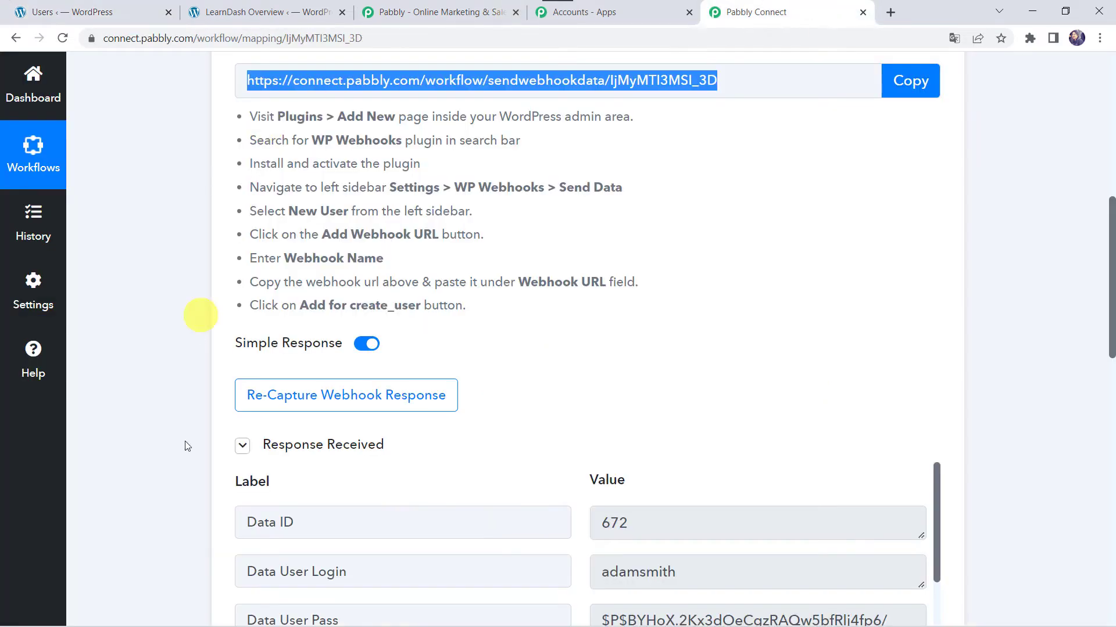
scroll(190, 502, "down", 5)
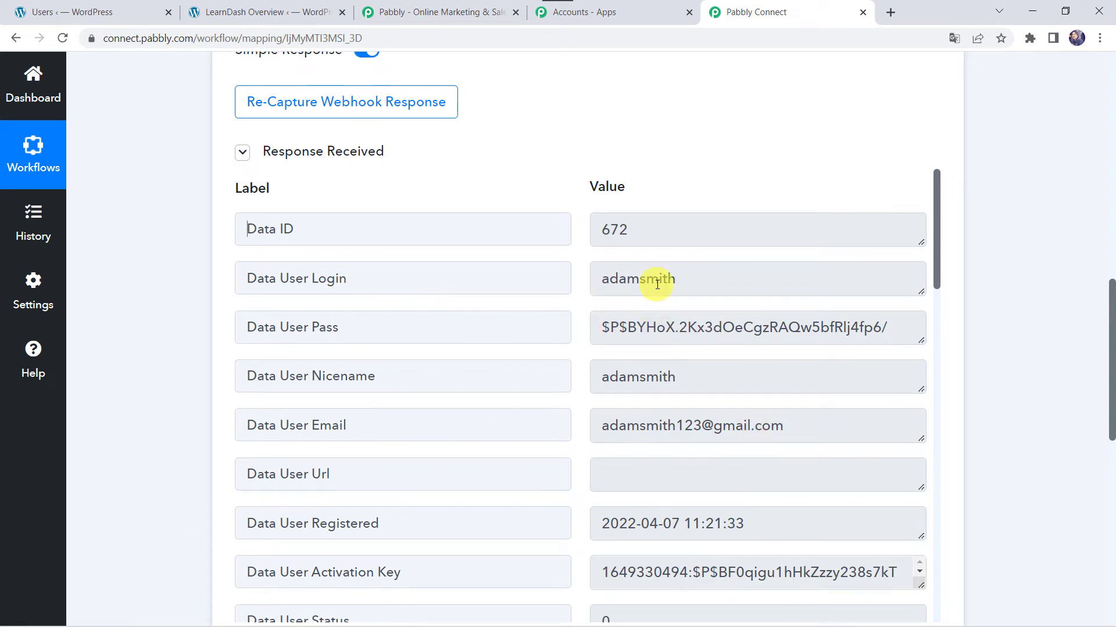
scroll(657, 285, "down", 2)
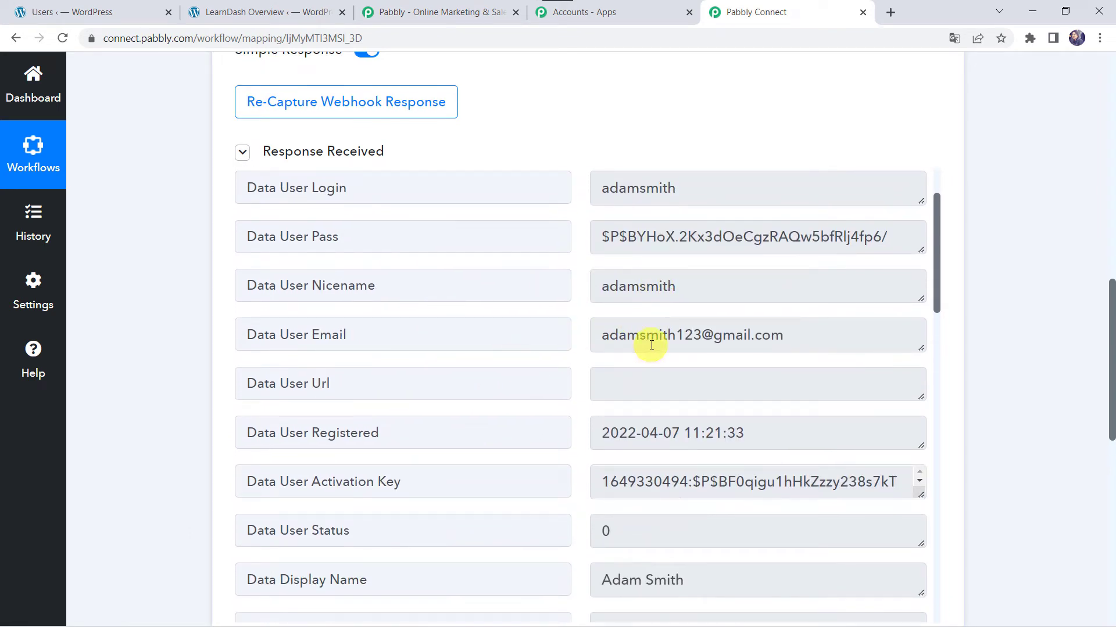
scroll(652, 345, "down", 3)
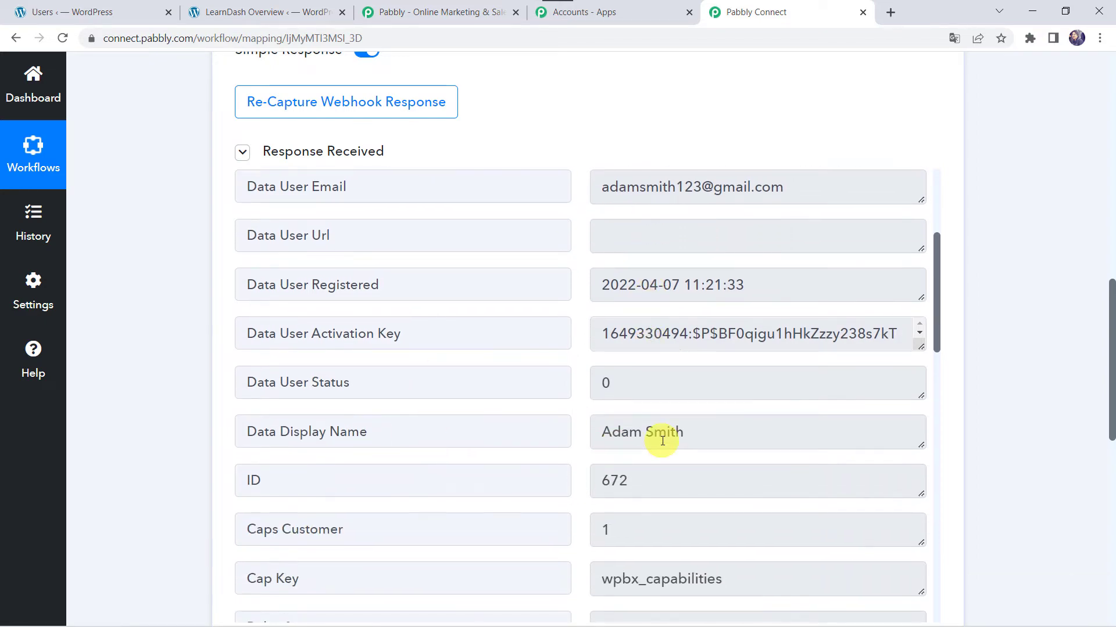
scroll(662, 441, "down", 14)
scroll(663, 441, "up", 11)
scroll(663, 441, "up", 8)
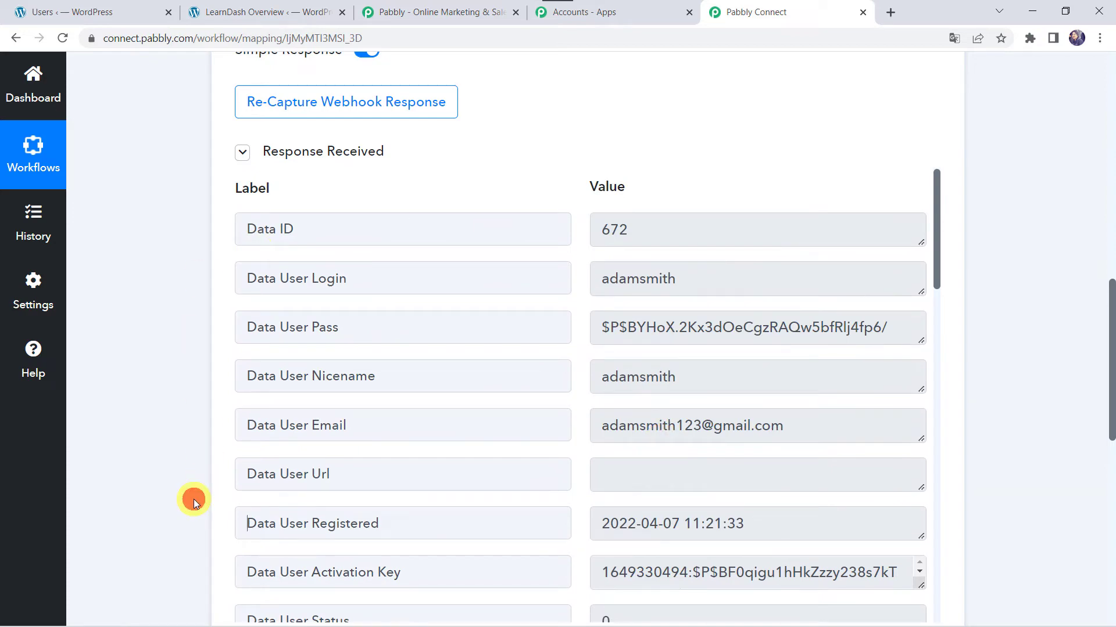
scroll(195, 495, "down", 10)
- Set the next action step's app to LearnDash by searching 'Learn'
left_click(524, 168)
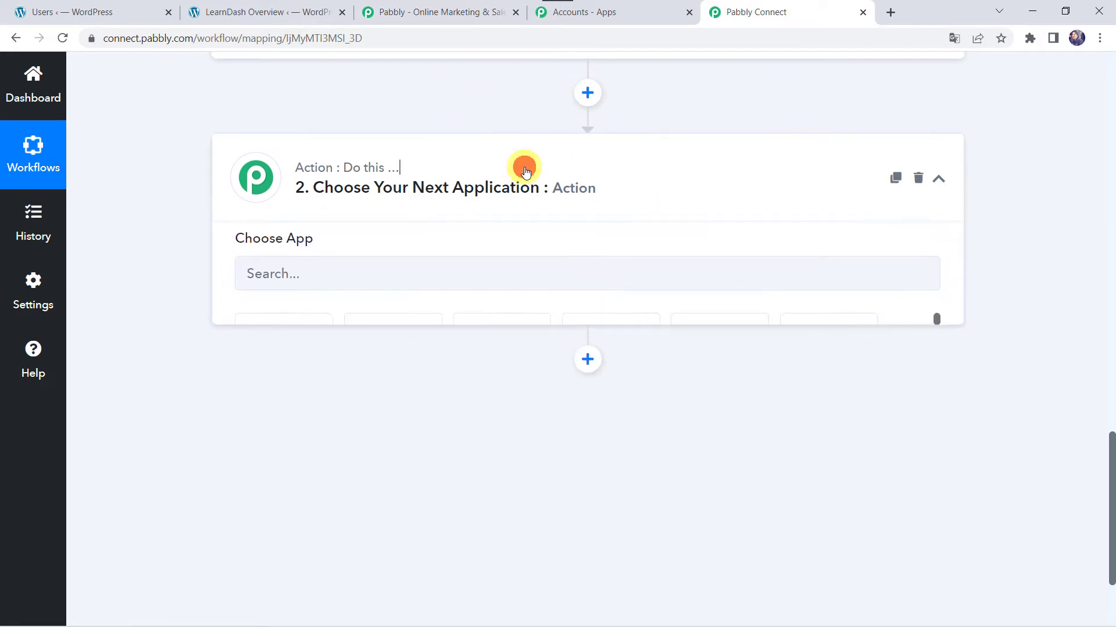
left_click(290, 296)
type("Learn")
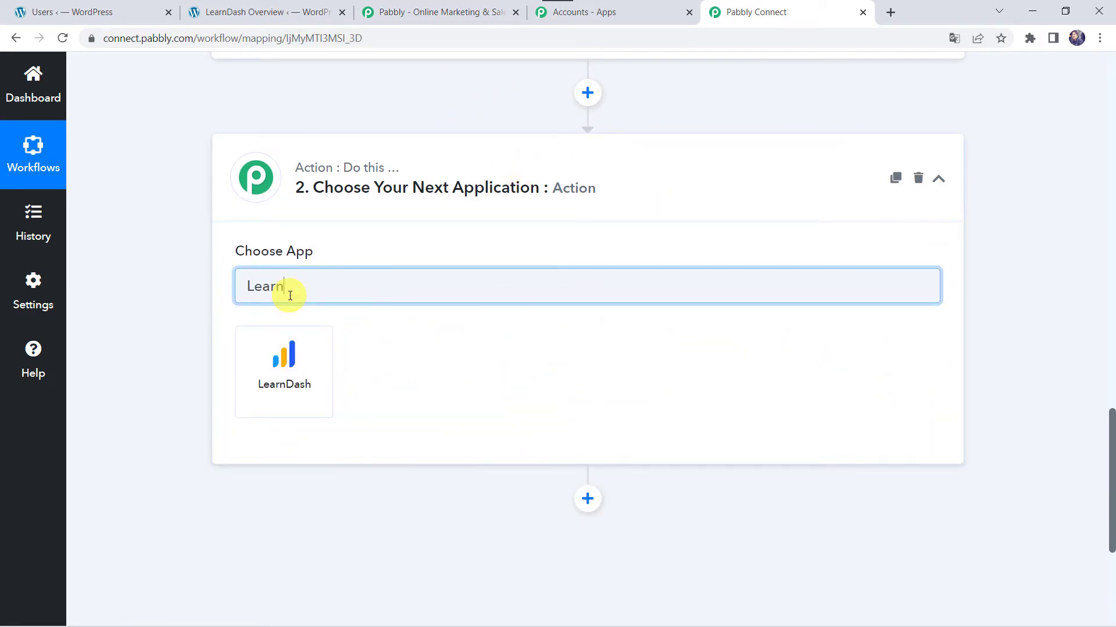
left_click(284, 411)
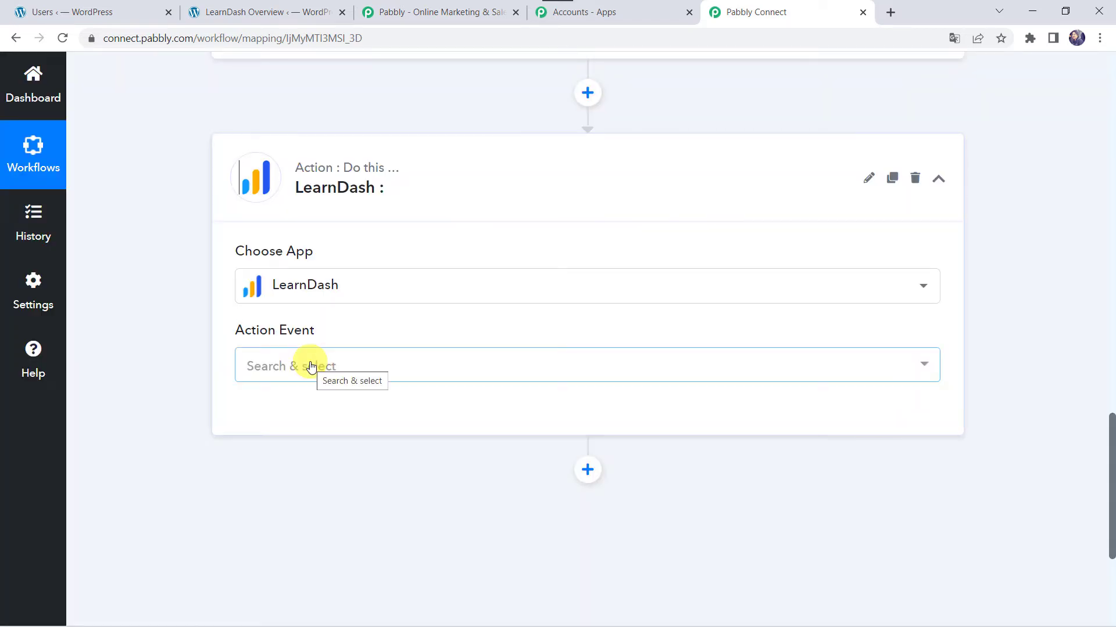
- Choose the Enroll Into Course action event and begin connecting the LearnDash account
left_click(169, 412)
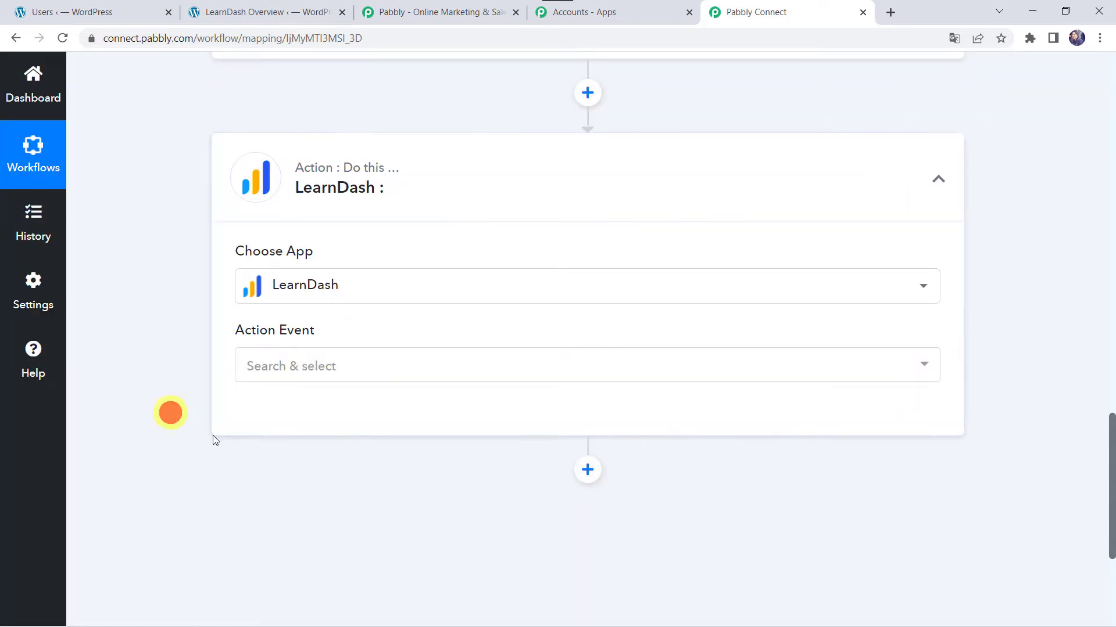
left_click(294, 367)
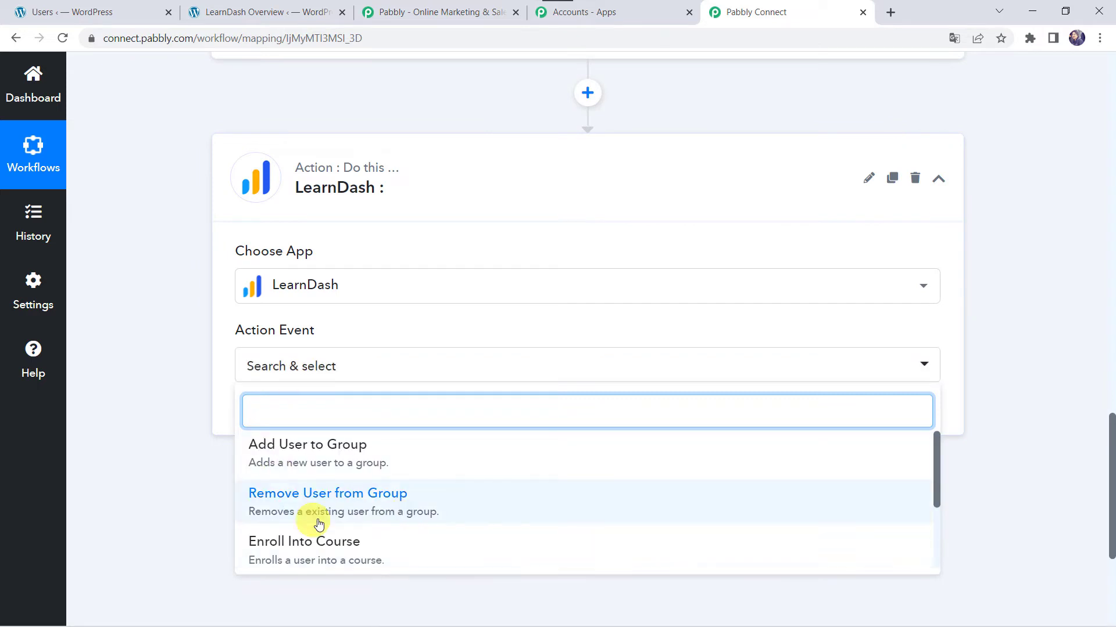
left_click(342, 558)
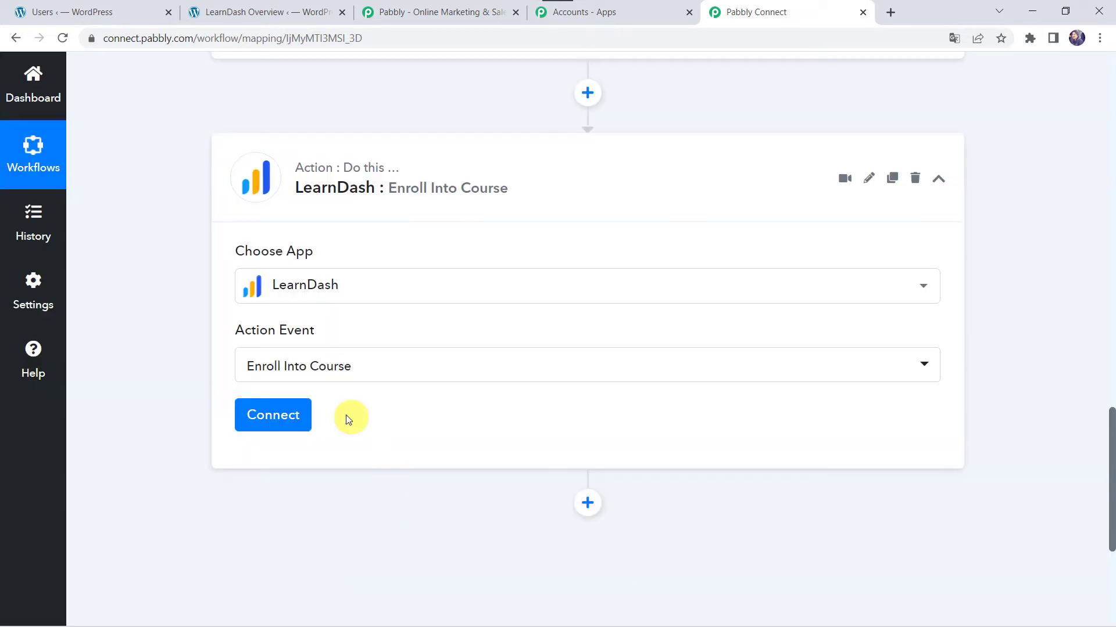
left_click(273, 412)
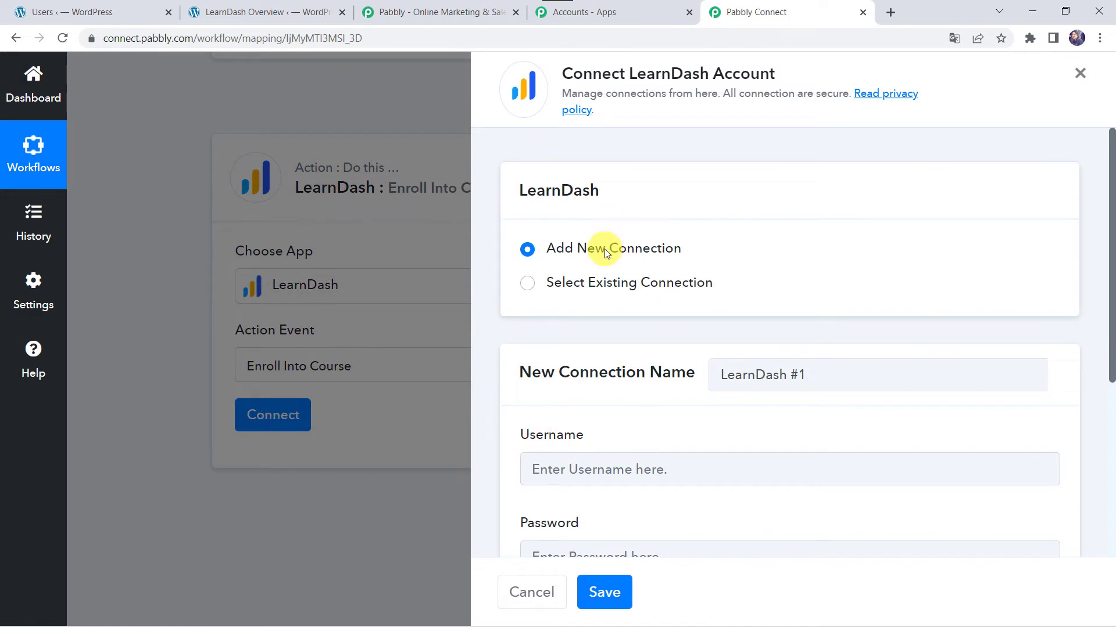
- Connect the LearnDash step through the existing LearnDash #4 connection and save it
scroll(604, 249, "down", 4)
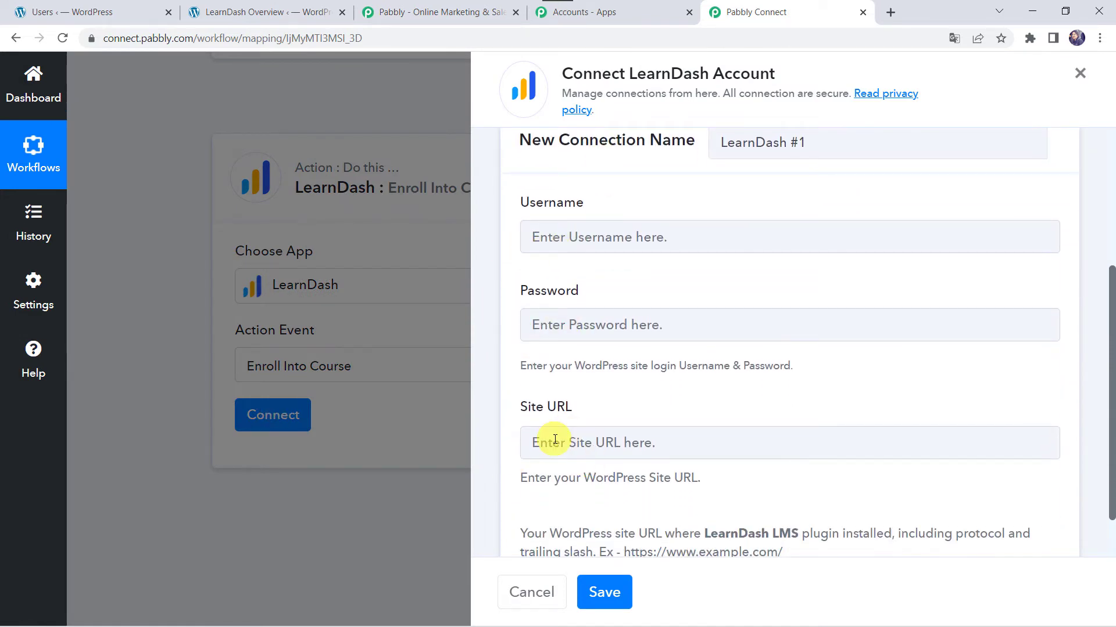
scroll(555, 440, "down", 1)
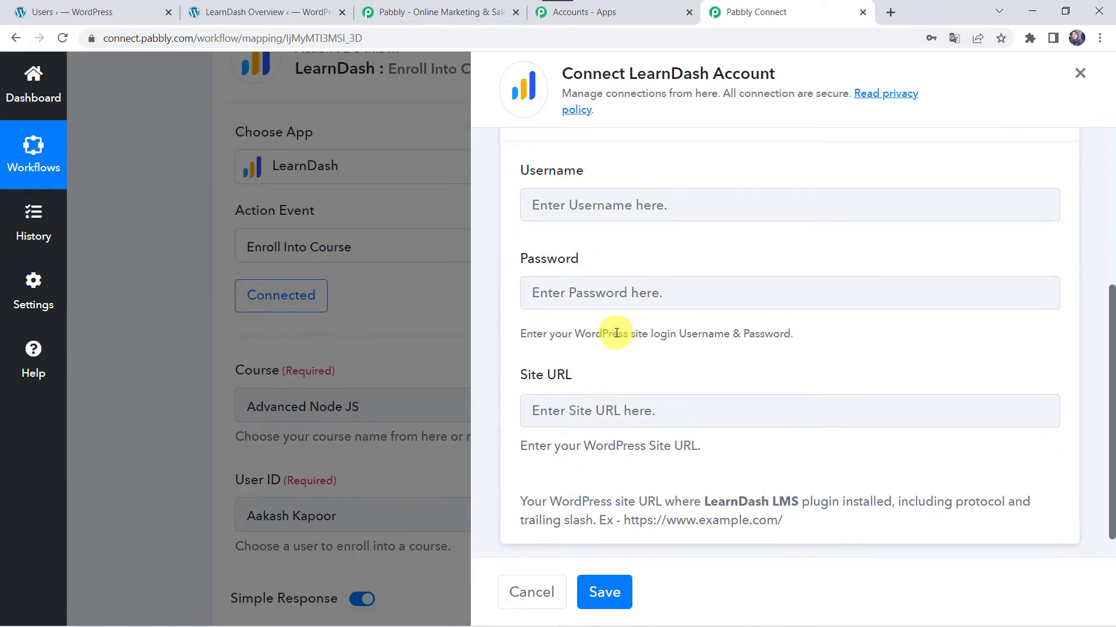
scroll(619, 302, "up", 5)
left_click(601, 259)
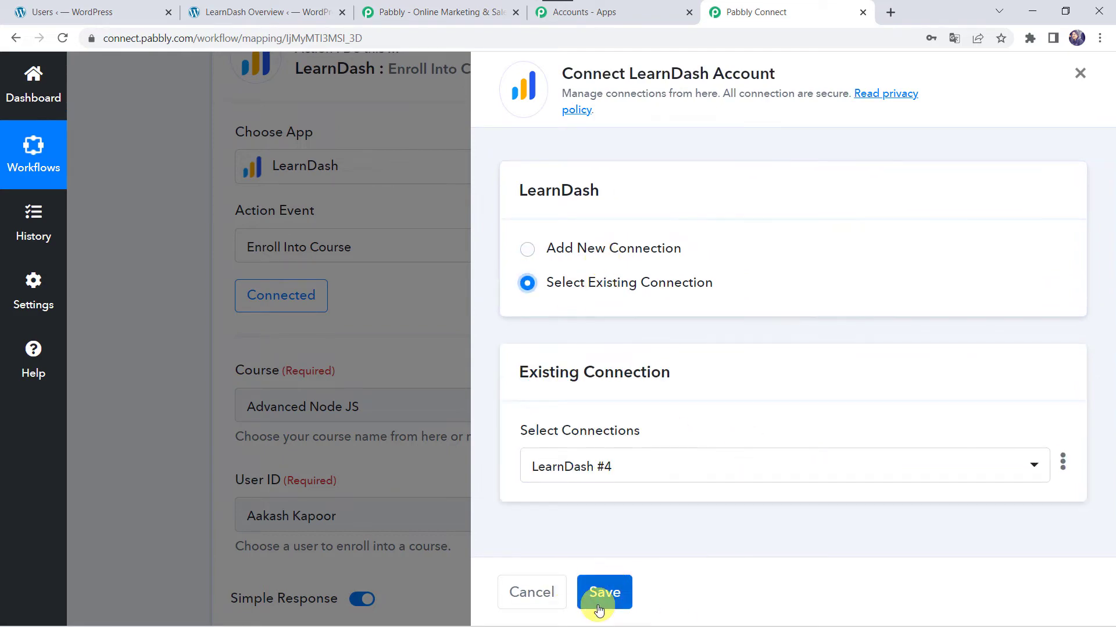
left_click(605, 604)
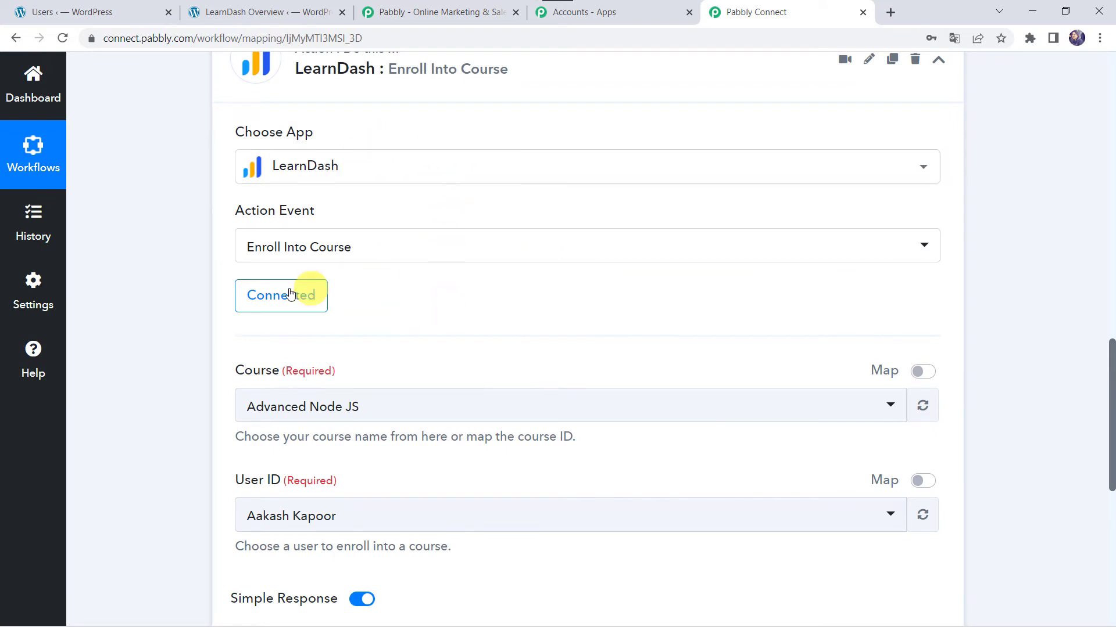
- Select Advanced Node JS as the course and switch User ID to mapping mode
scroll(452, 327, "up", 1)
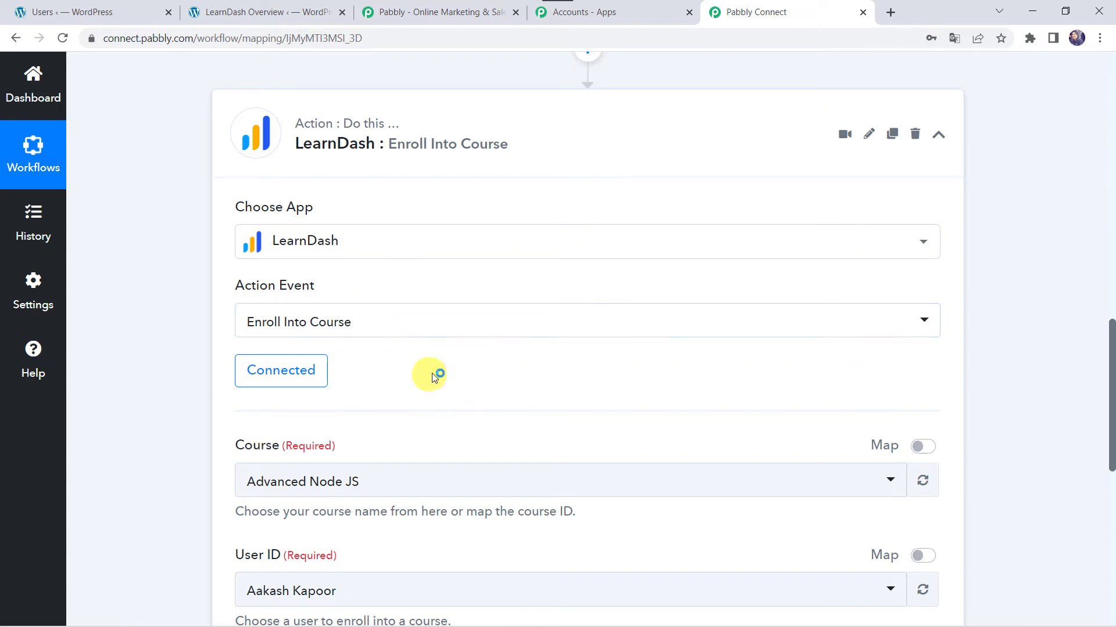
scroll(423, 378, "down", 3)
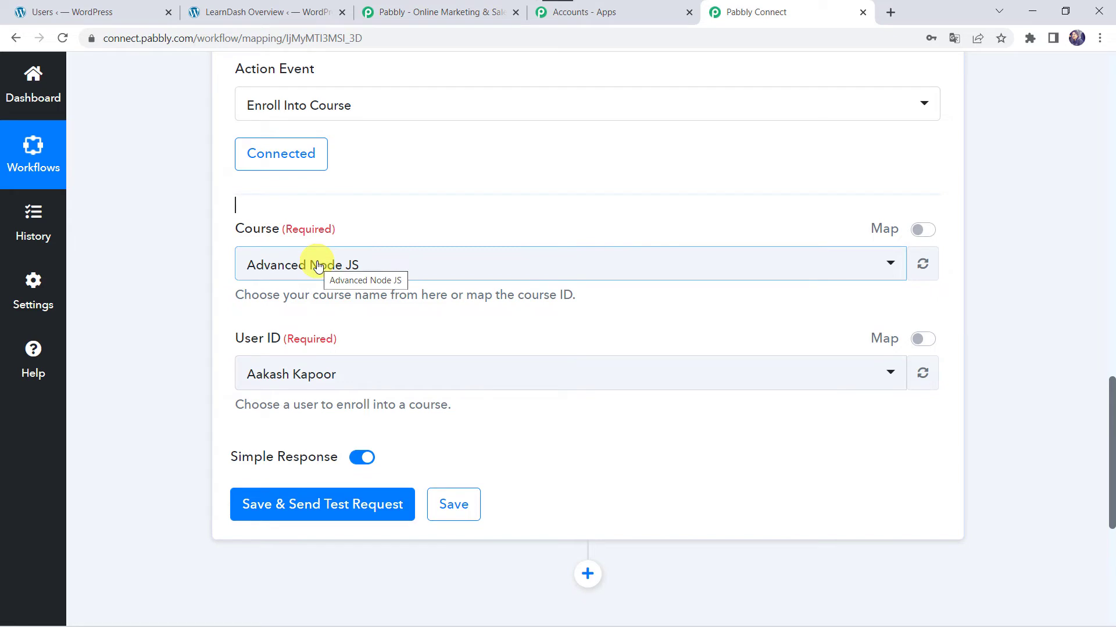
left_click(319, 266)
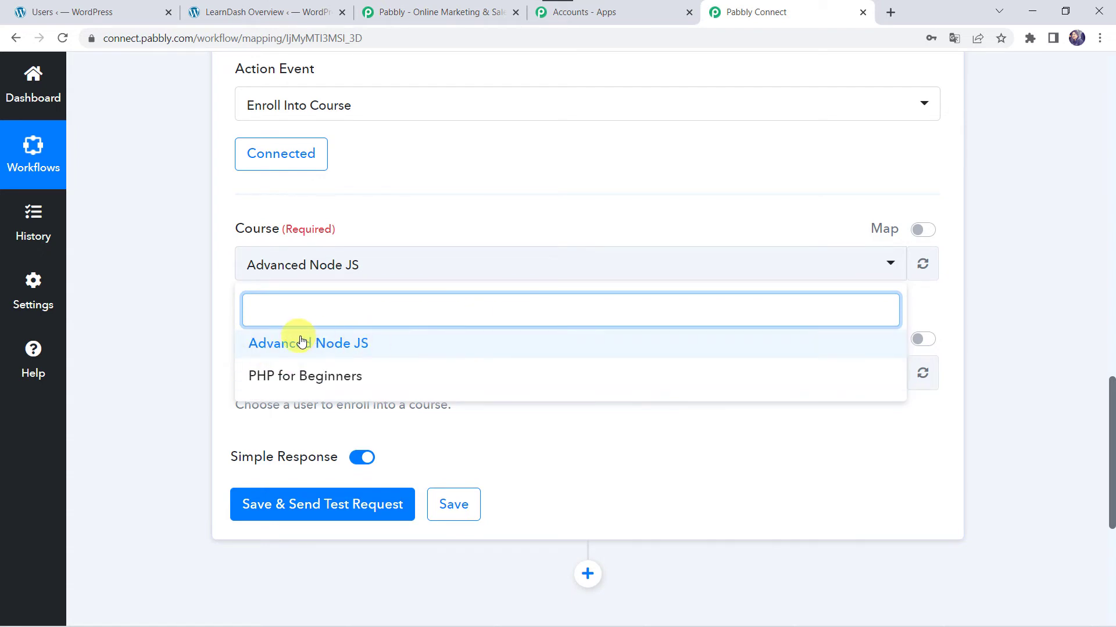
left_click(349, 347)
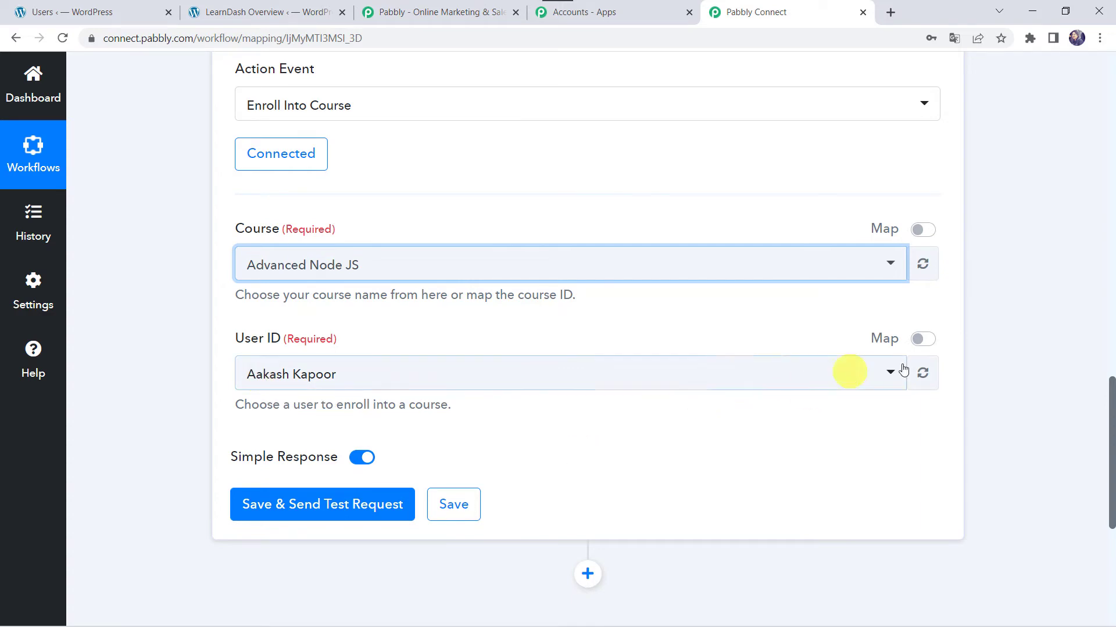
left_click(924, 341)
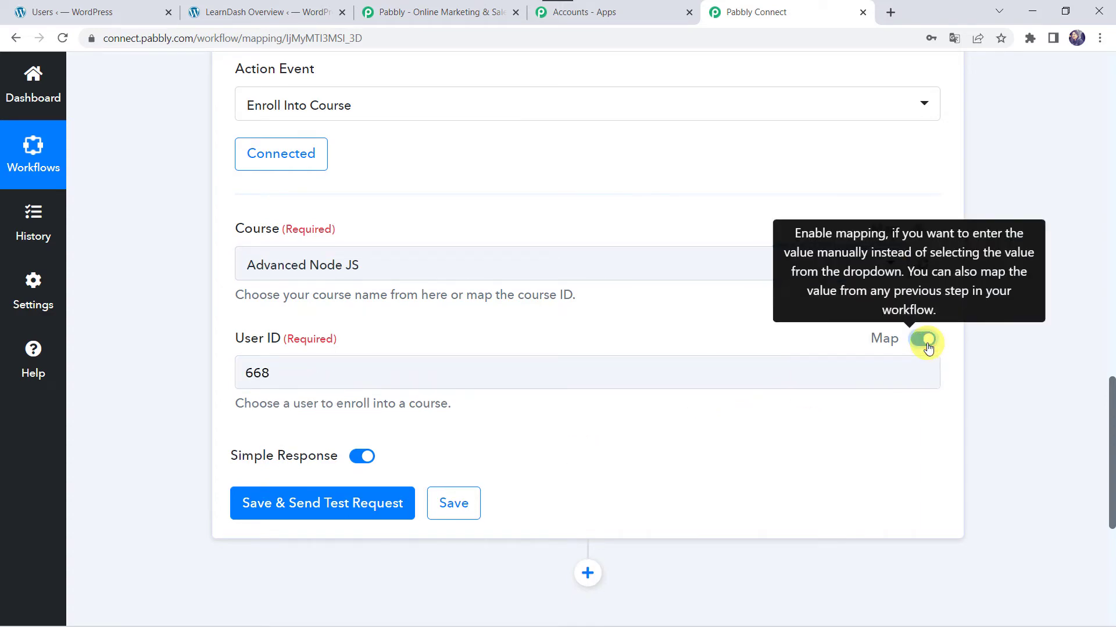
left_click(303, 374)
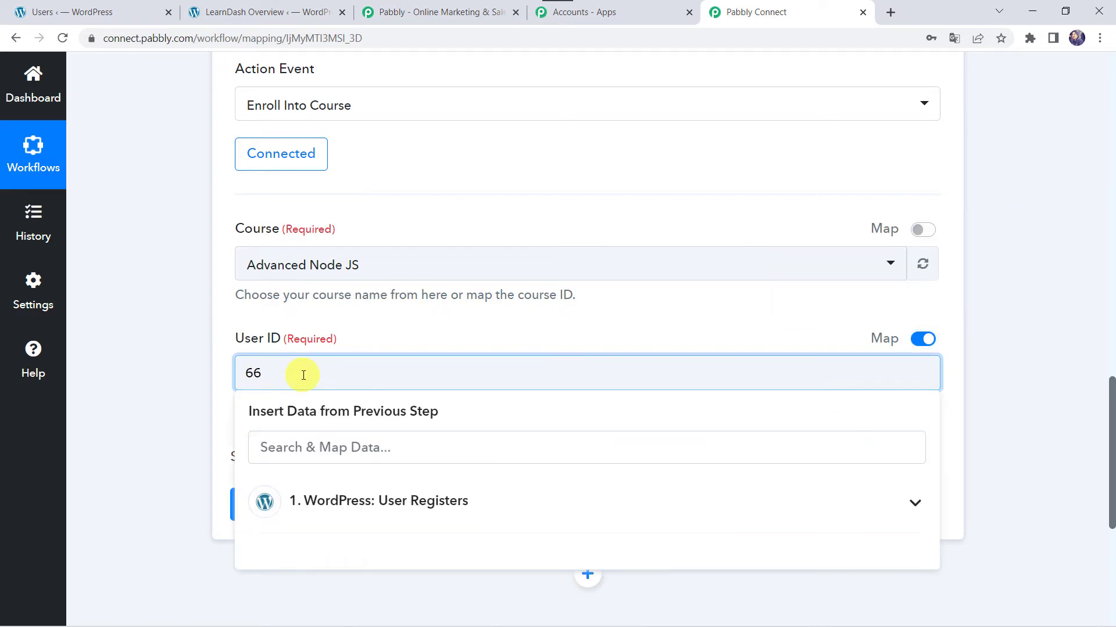
left_click(87, 253)
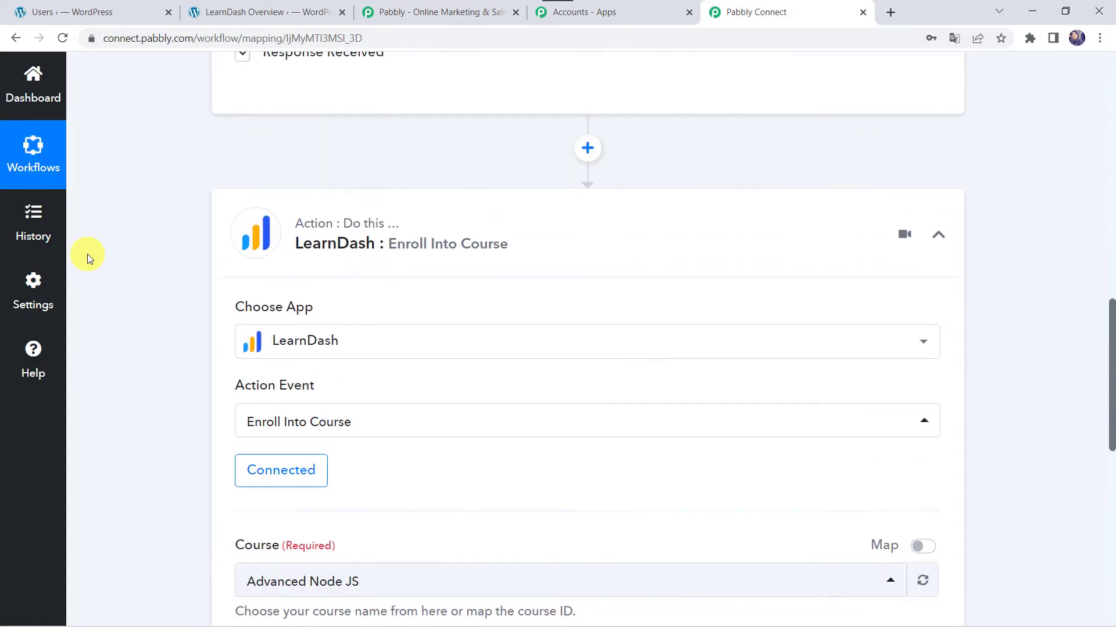
- Map User ID to Data ID (672) from the WordPress: User Registers trigger
left_click(314, 479)
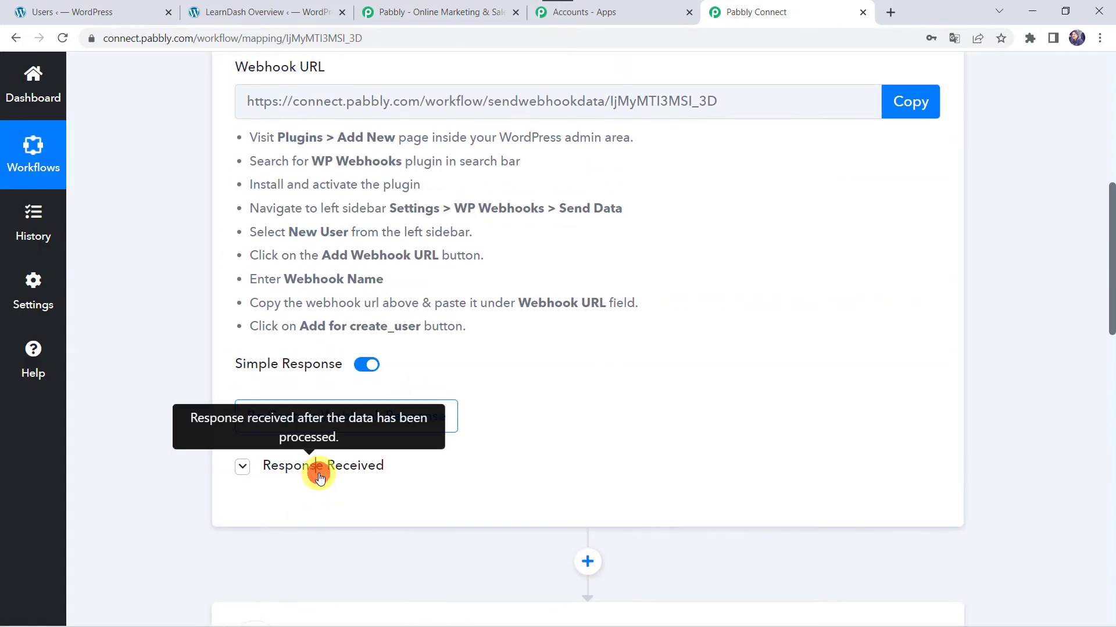
scroll(349, 477, "down", 3)
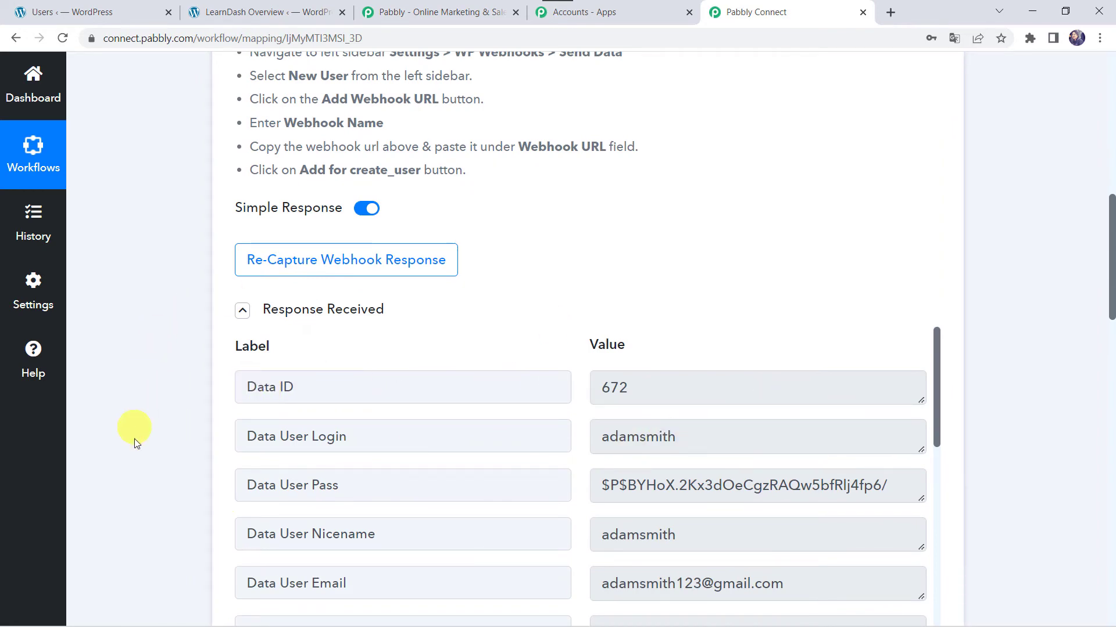
scroll(170, 487, "down", 15)
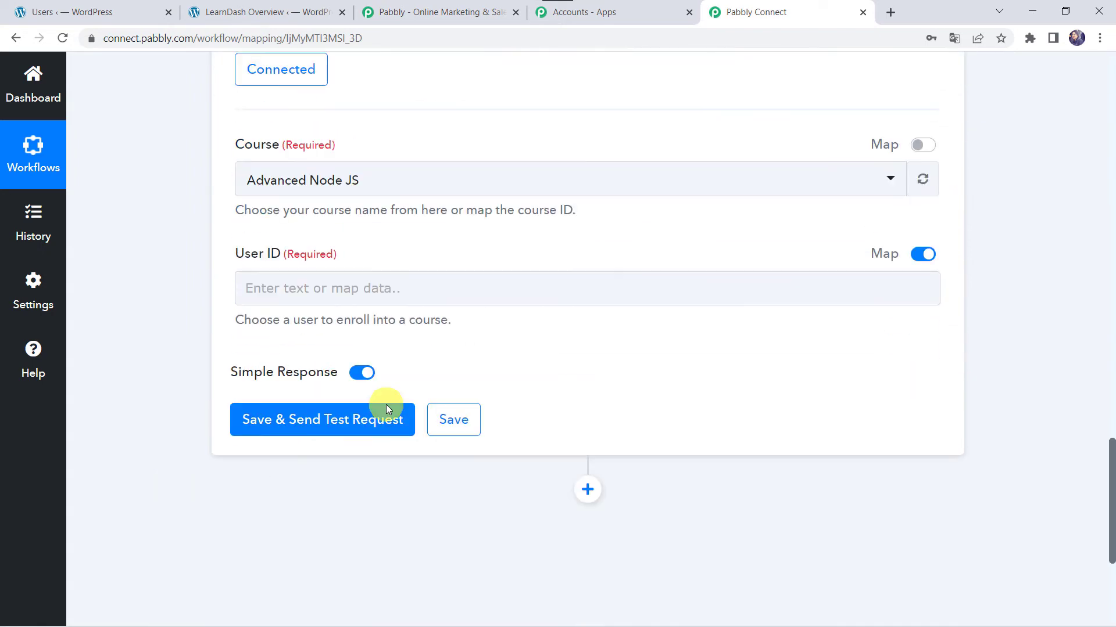
left_click(299, 289)
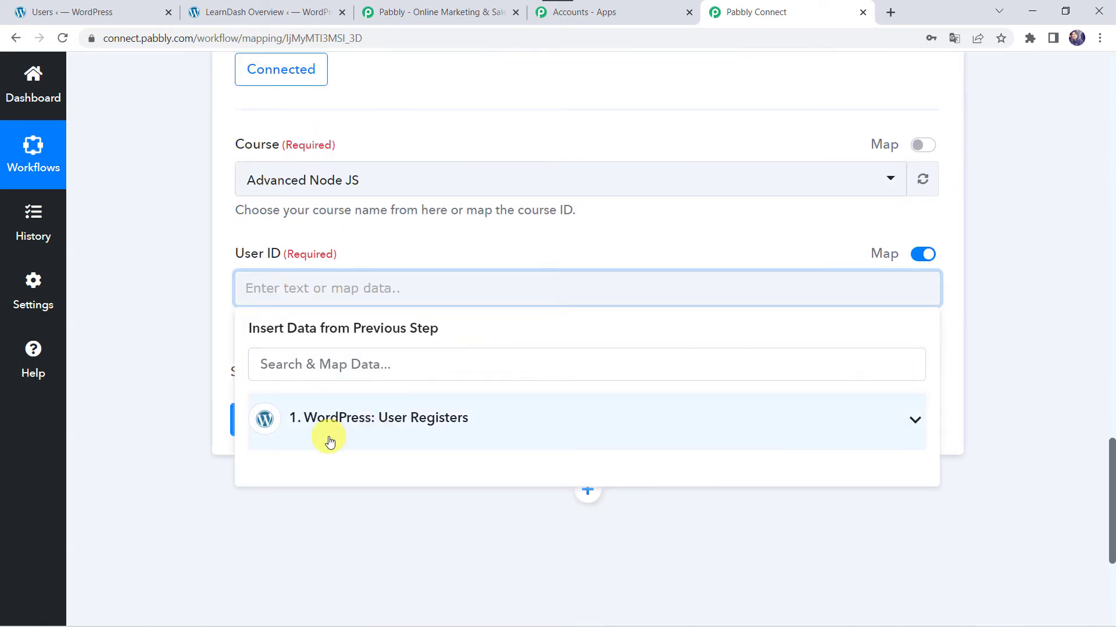
left_click(330, 442)
left_click(347, 475)
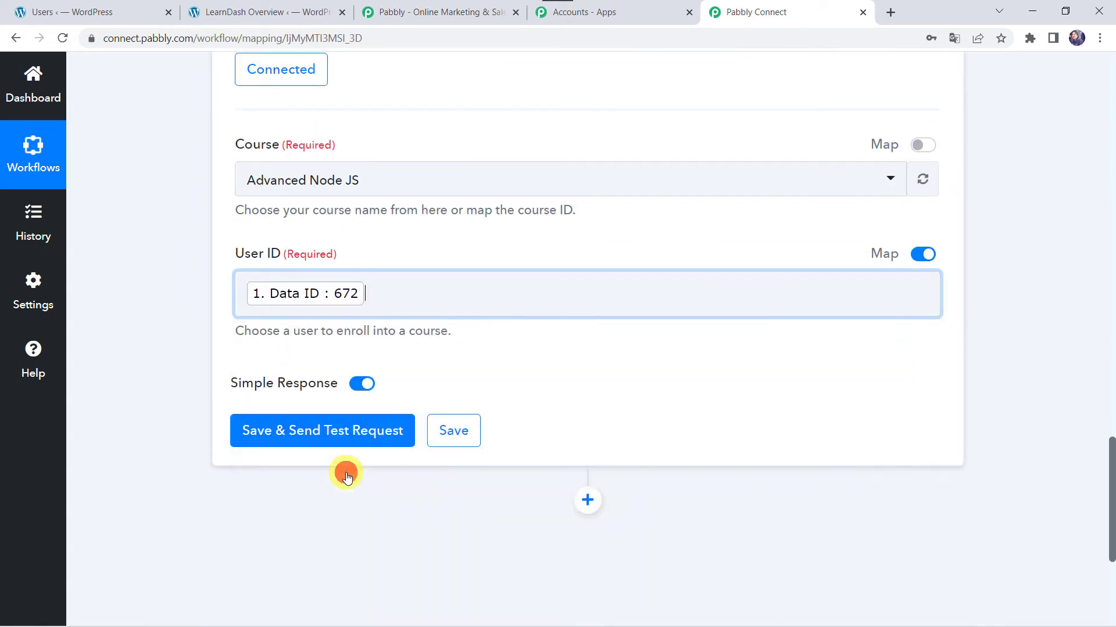
- Save the LearnDash action and send the test enrollment request
left_click(290, 430)
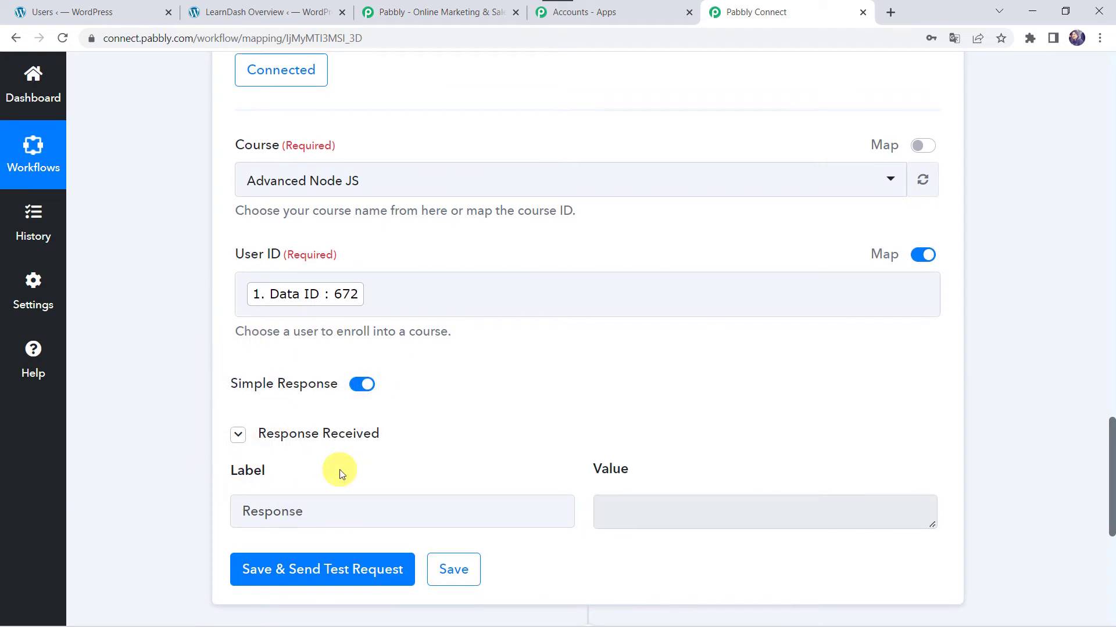
scroll(339, 470, "up", 3)
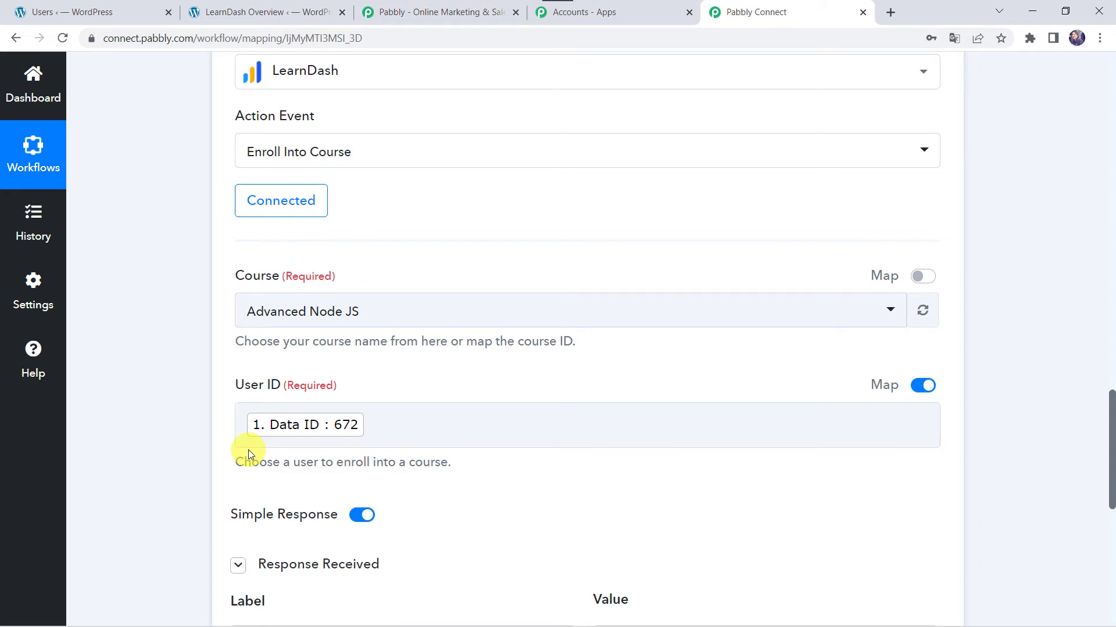
left_click(238, 11)
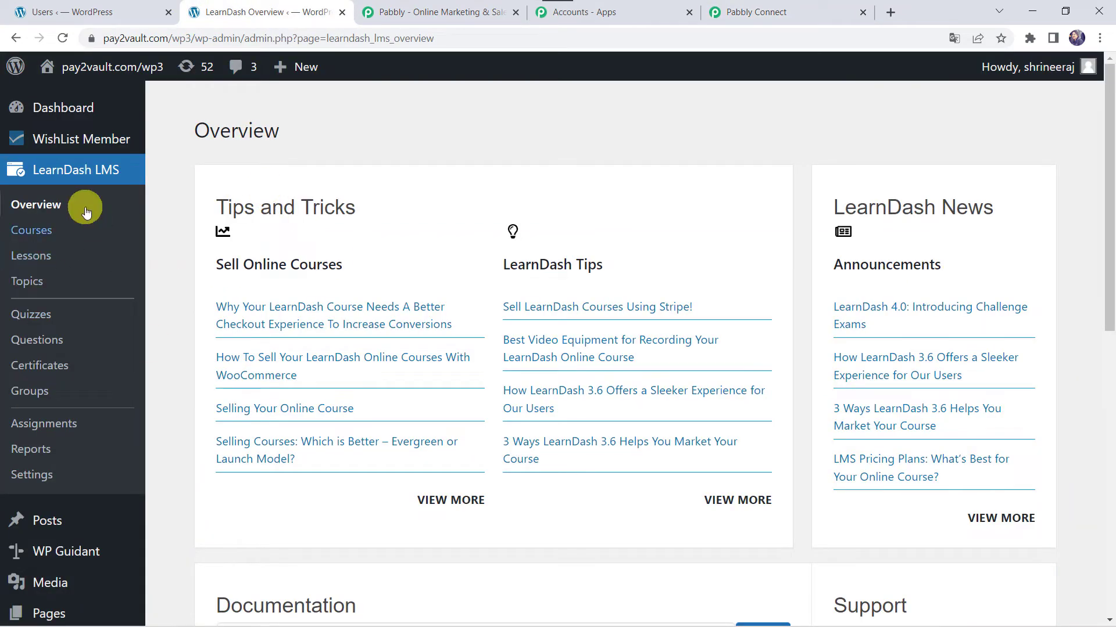
- Confirm the new user is listed under Advanced Node JS Course Users, then return to All Users
left_click(38, 238)
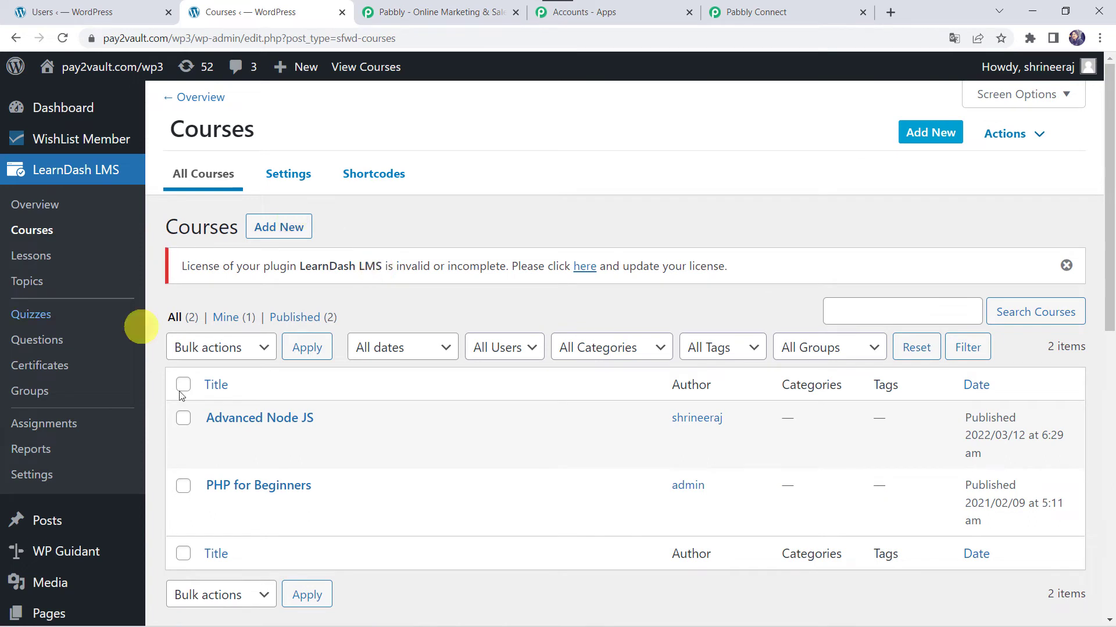
mouse_move(271, 447)
mouse_move(266, 488)
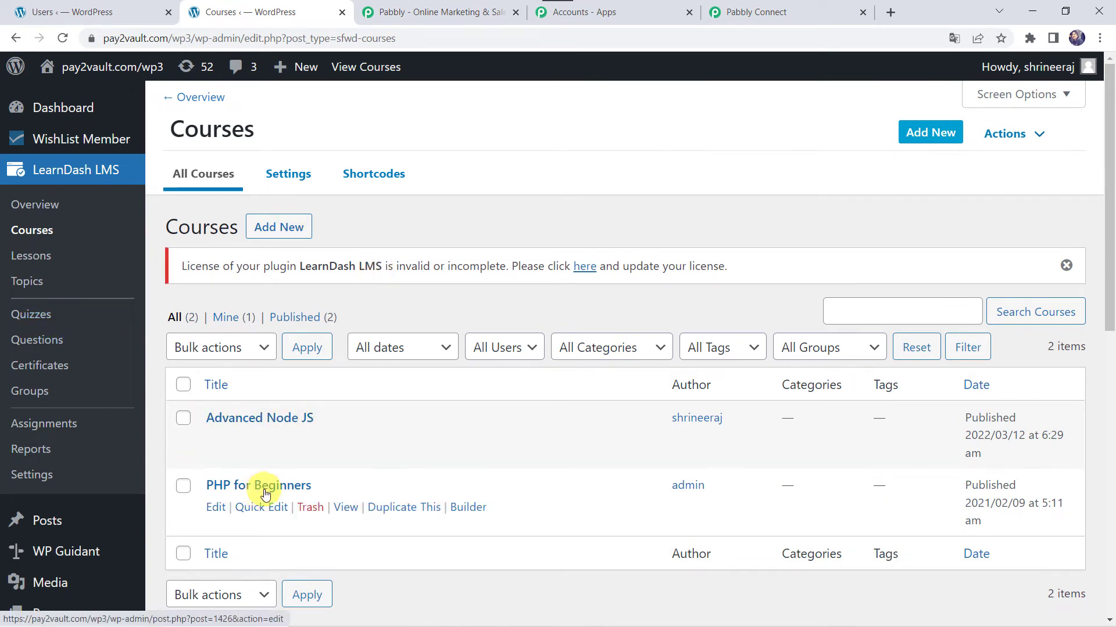
left_click(265, 423)
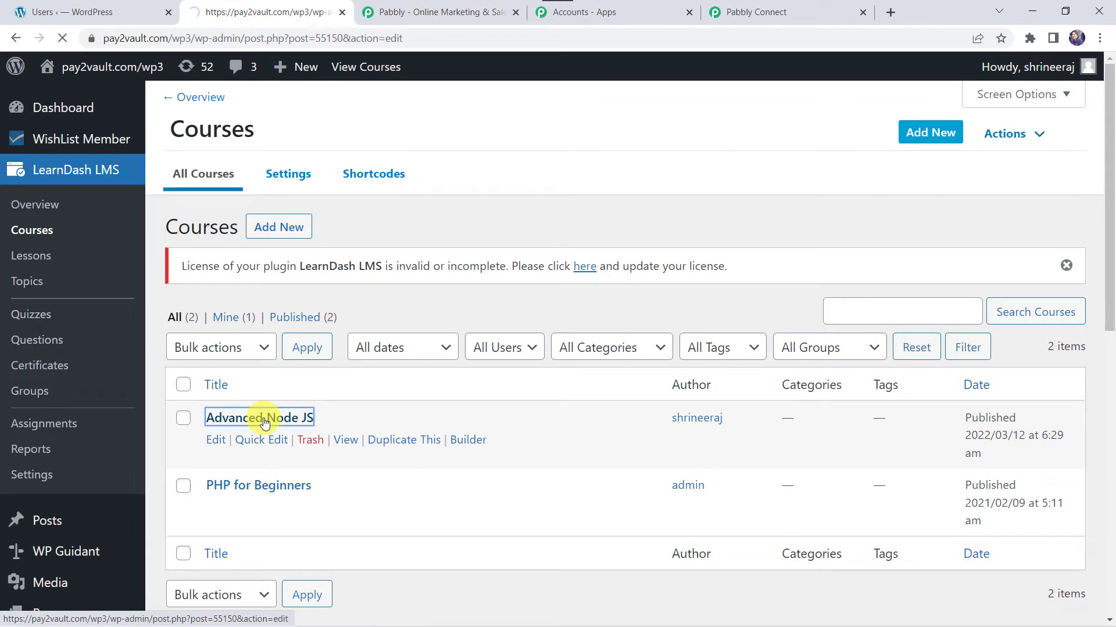
scroll(579, 450, "down", 6)
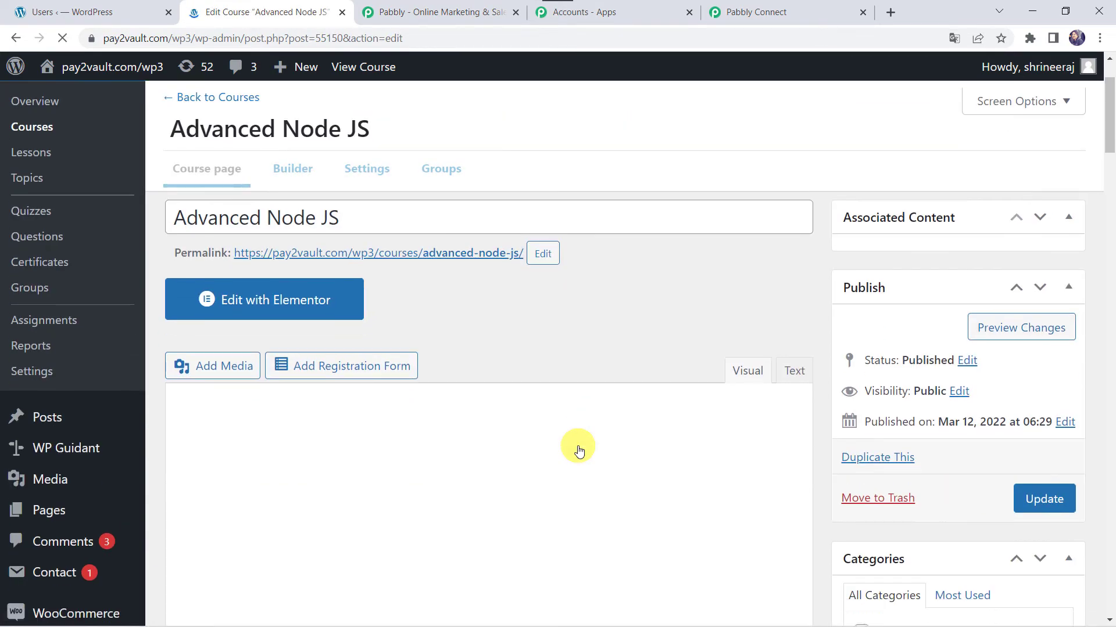
left_click(371, 170)
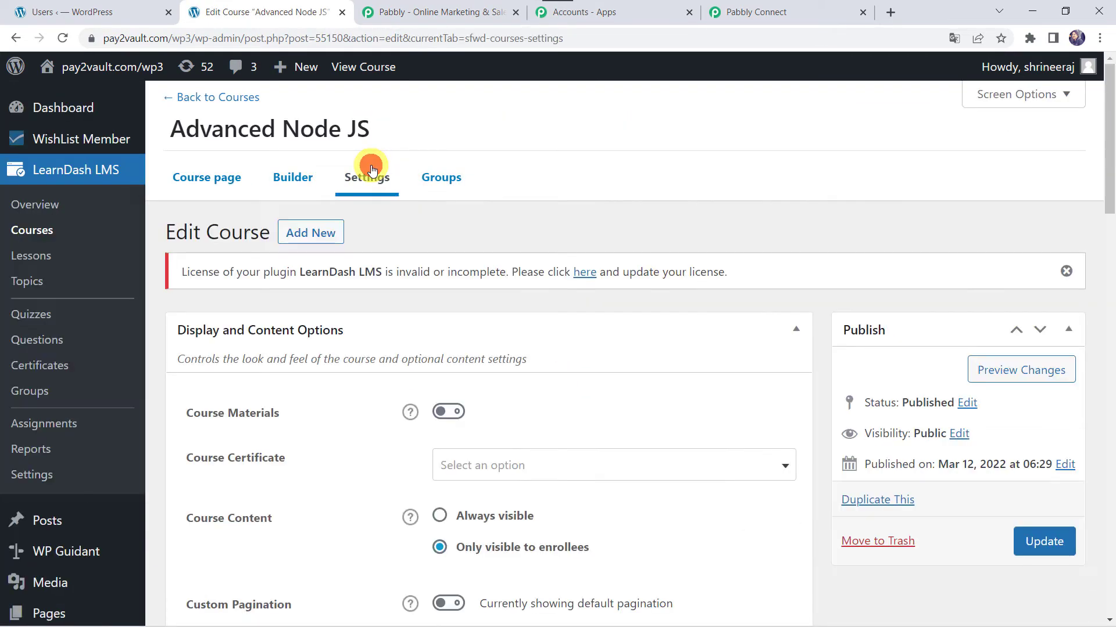
scroll(472, 326, "down", 20)
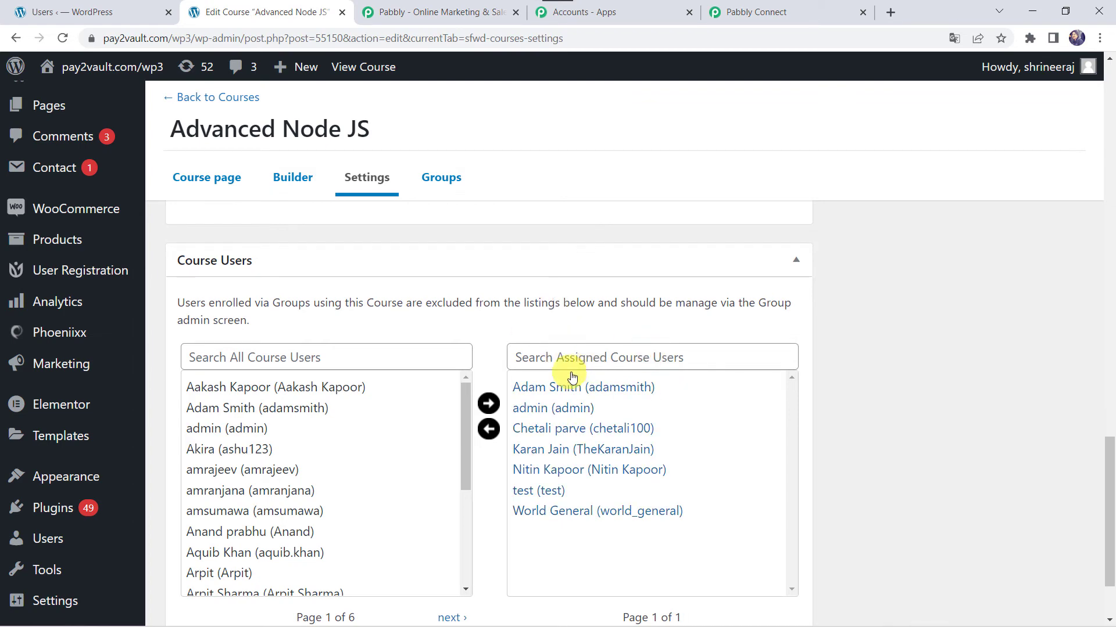
left_click(86, 7)
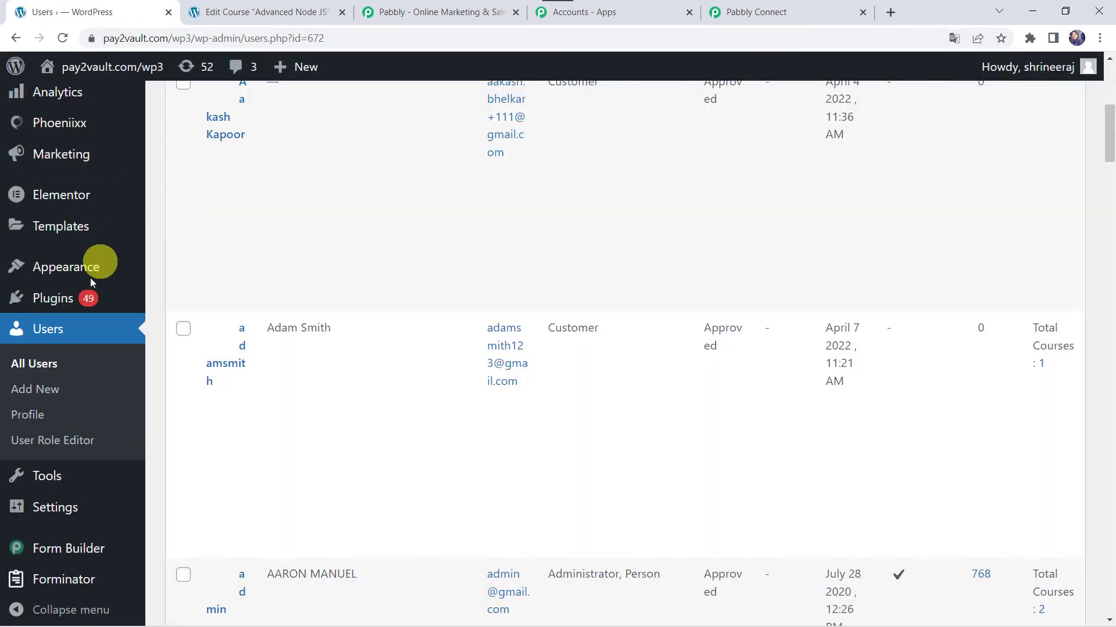
- Open the new user's Edit User page and find Advanced Node JS under enrolled courses
mouse_move(274, 343)
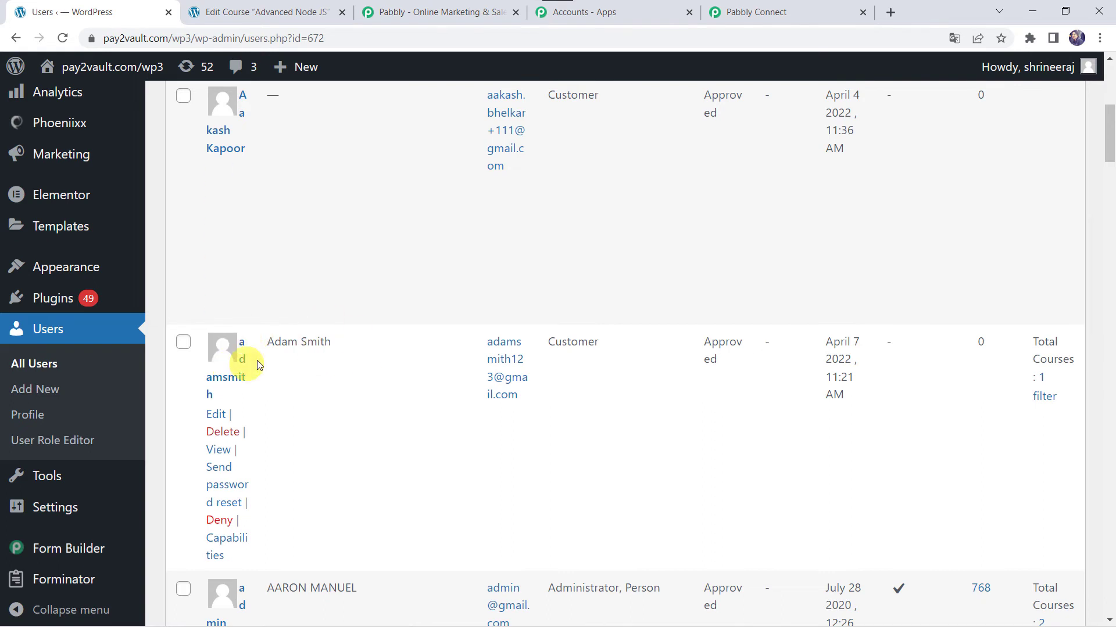
left_click(218, 415)
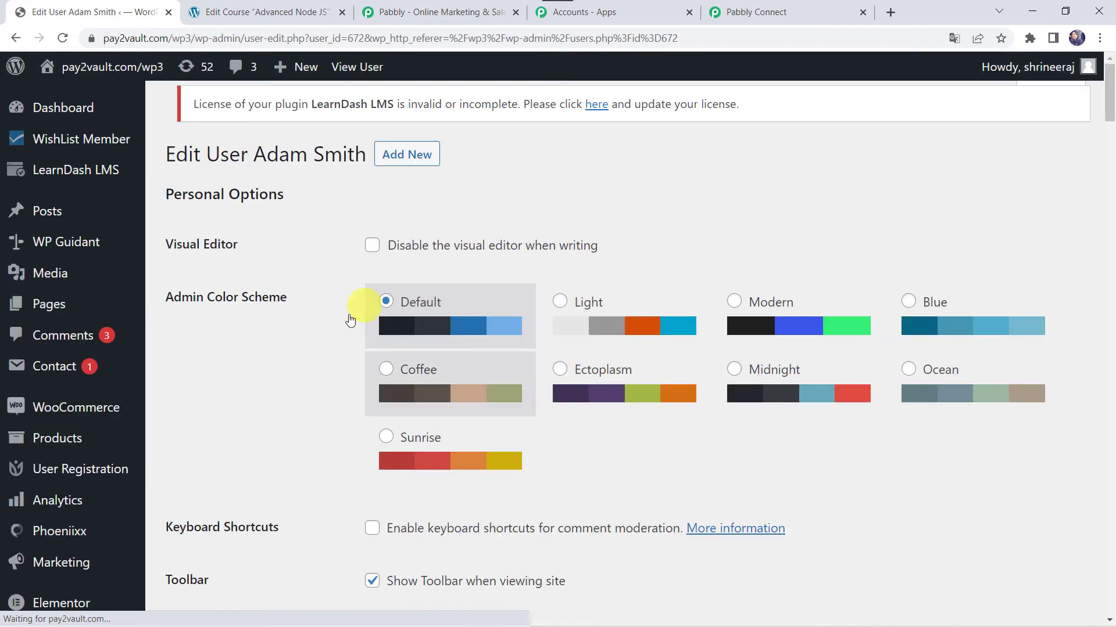
scroll(339, 330, "down", 2)
scroll(338, 328, "down", 12)
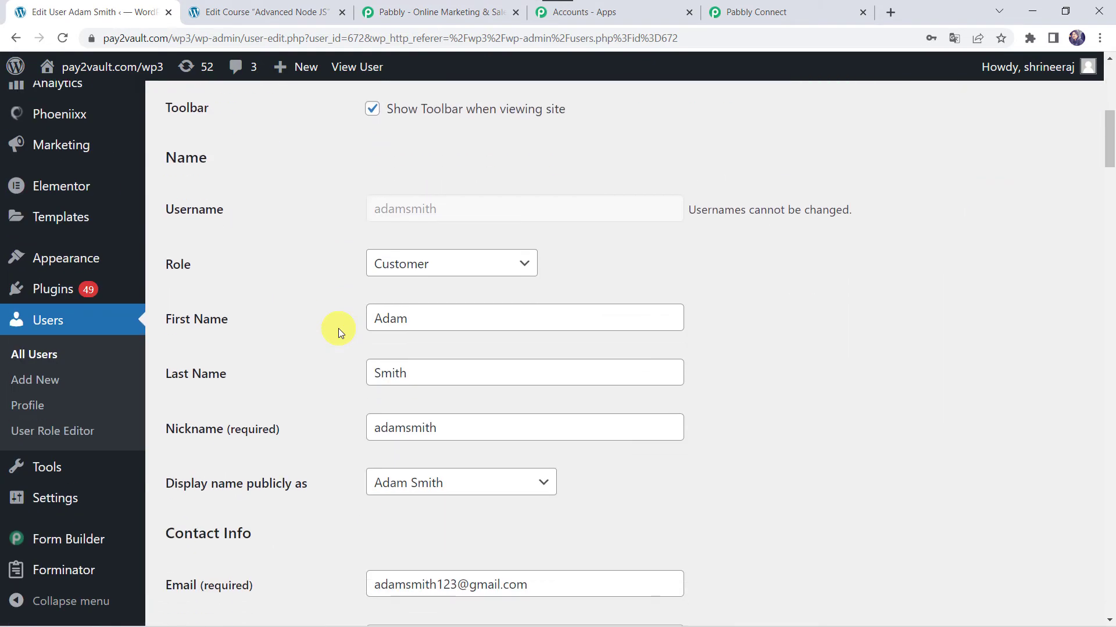
scroll(339, 329, "down", 12)
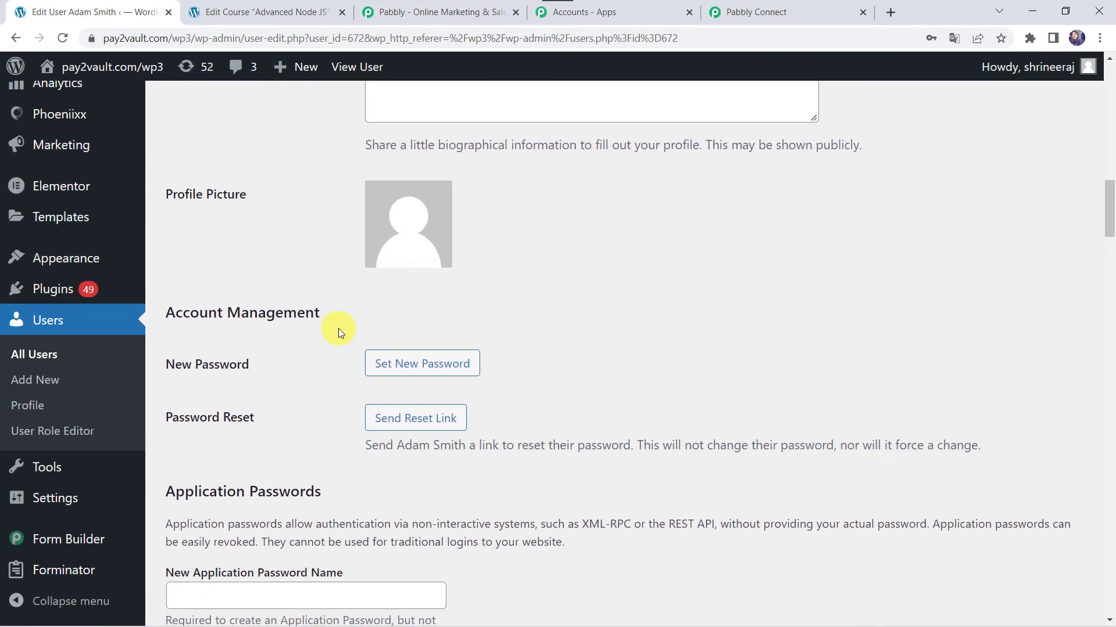
scroll(338, 328, "down", 1)
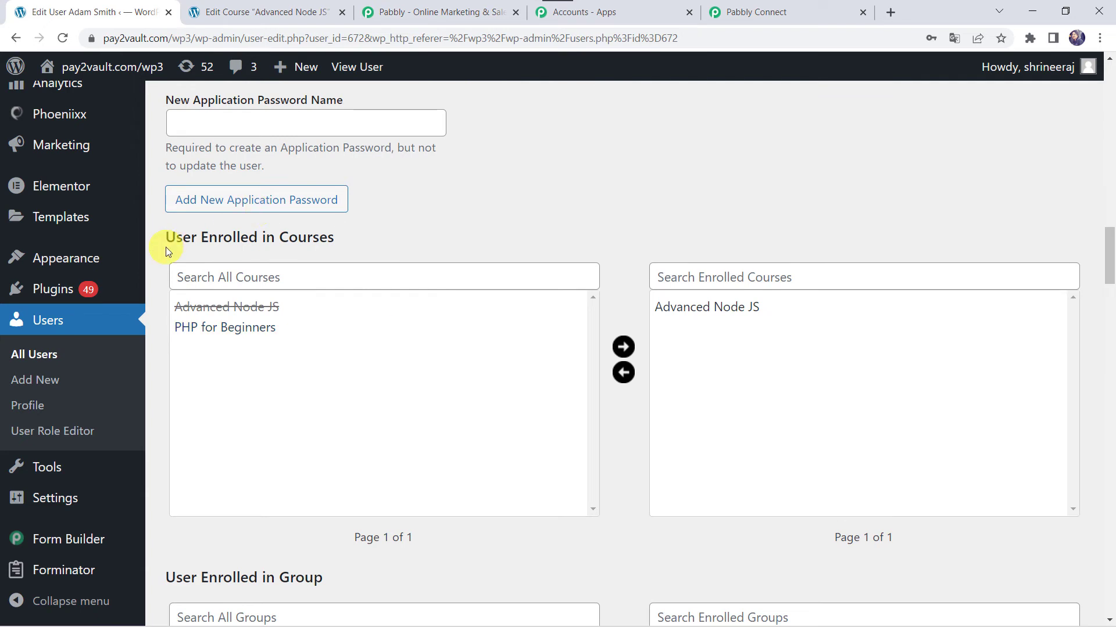
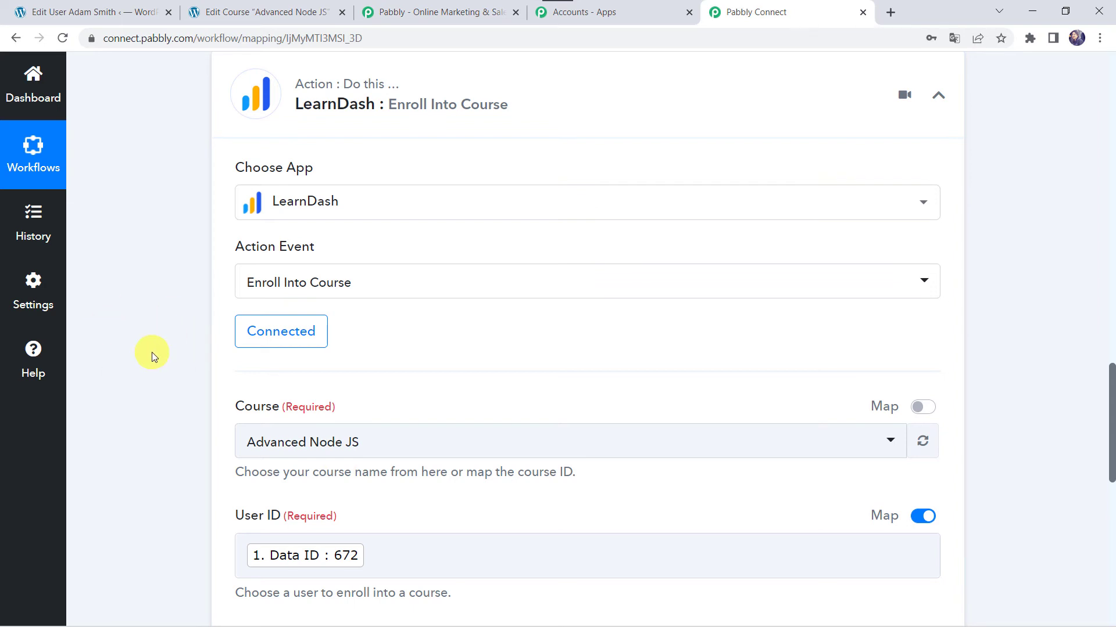
- In WordPress, open Add New User and replace the autofilled username with the new user's username
left_click(114, 7)
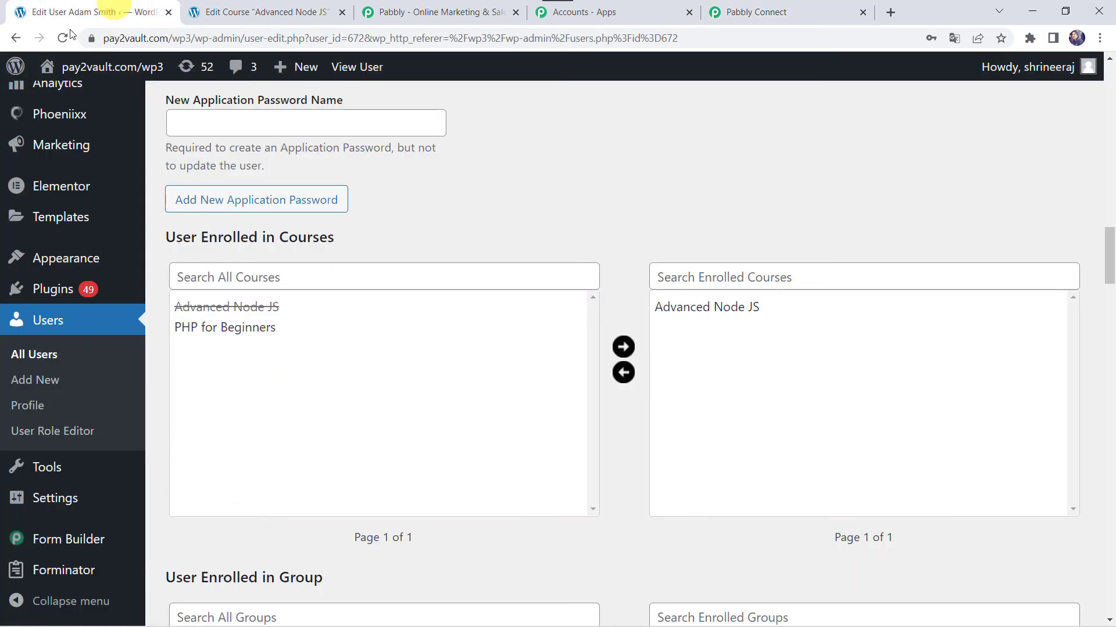
left_click(50, 381)
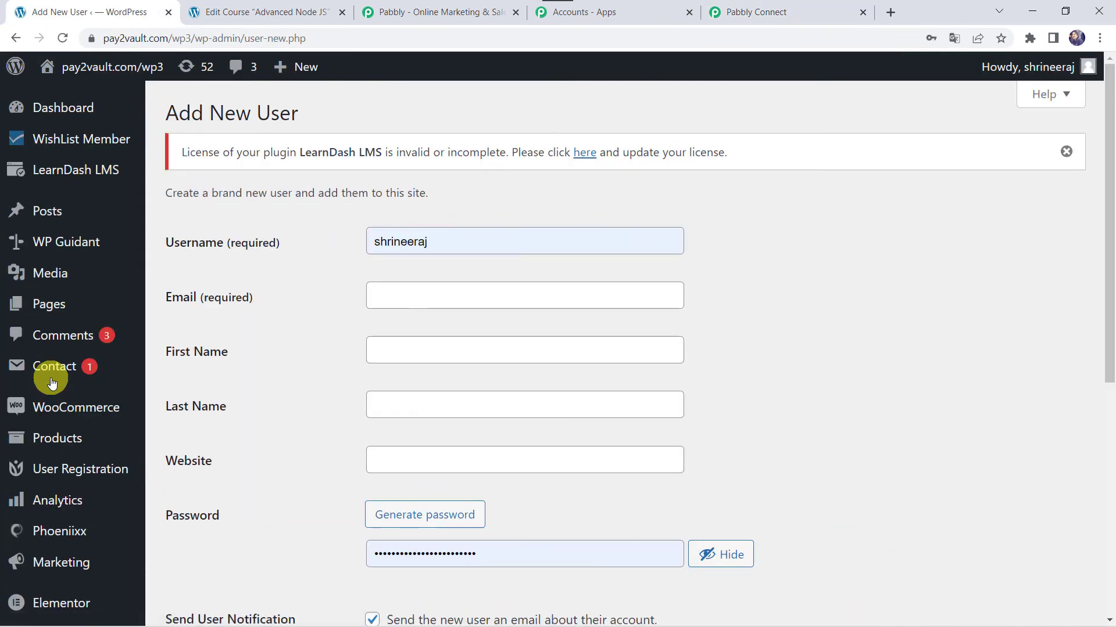
left_click(459, 240)
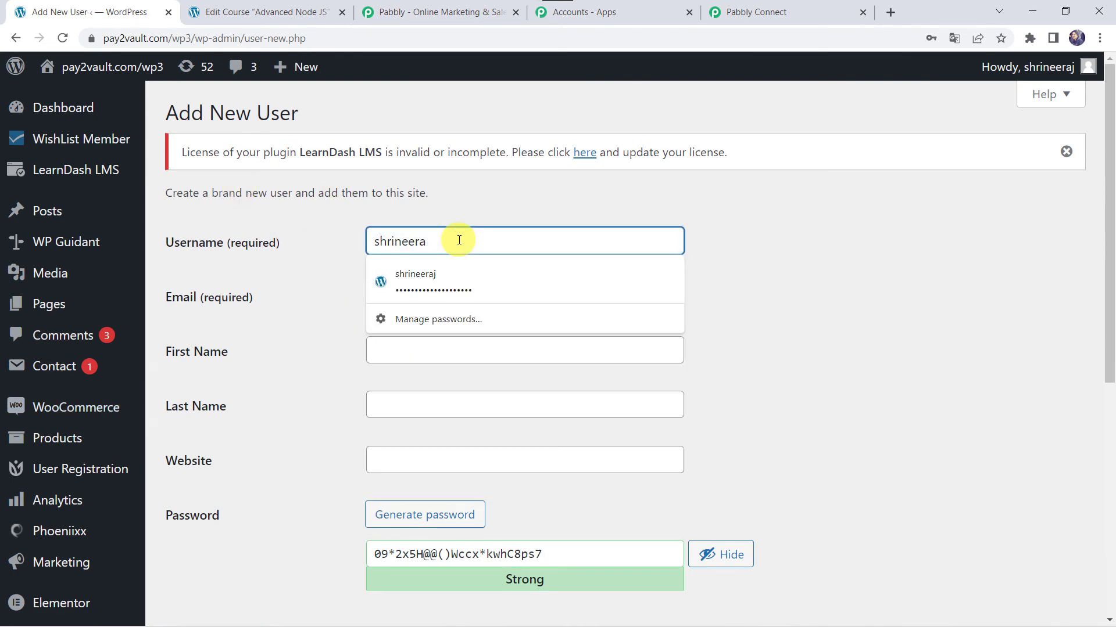
key("ctrl+a")
key("BackSpace")
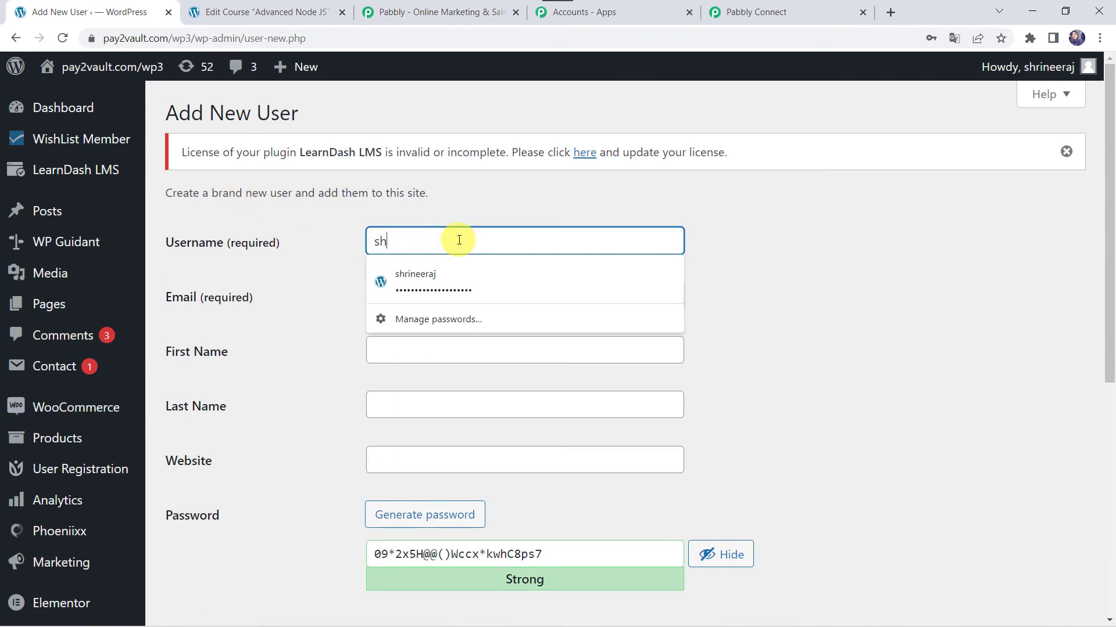
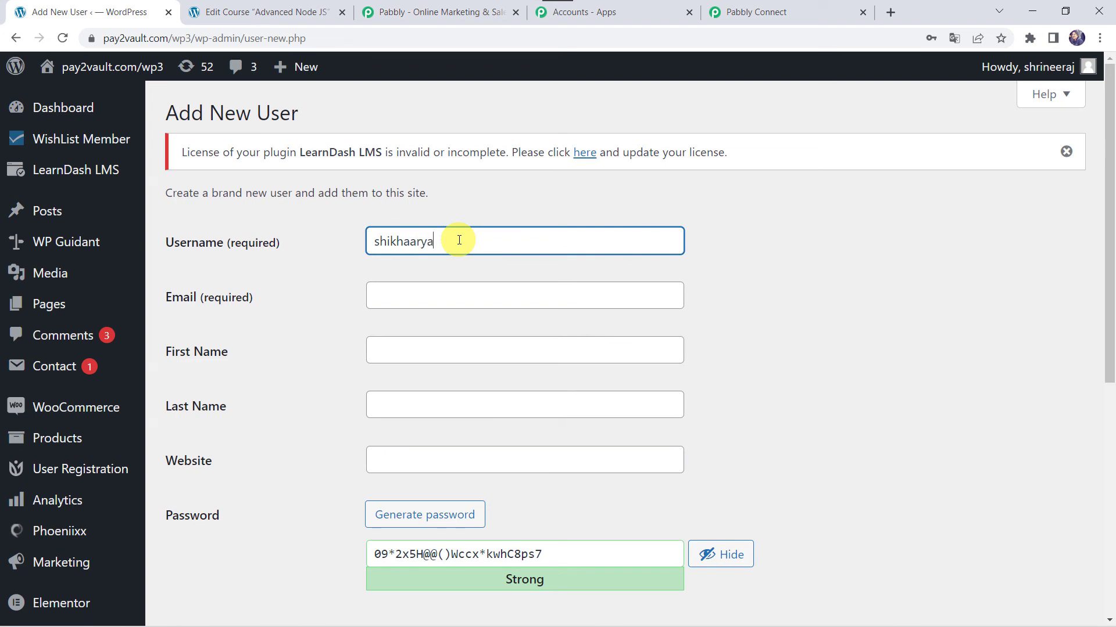
- Enter the new user's email and name fields, then create the user with the Customer role
key("Tab")
type("a")
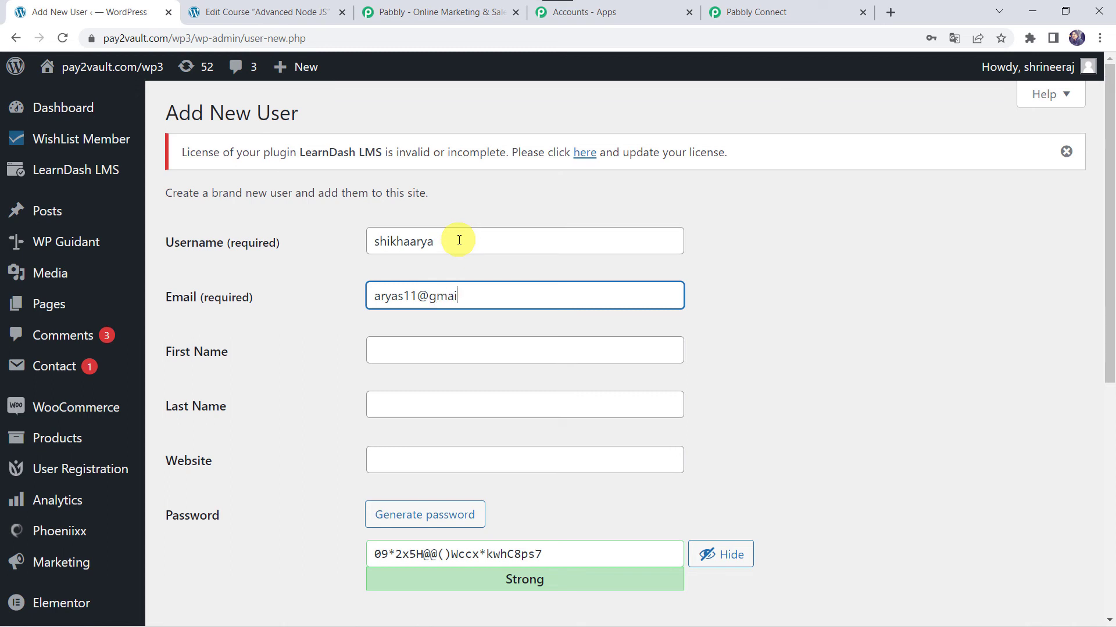
key("Tab")
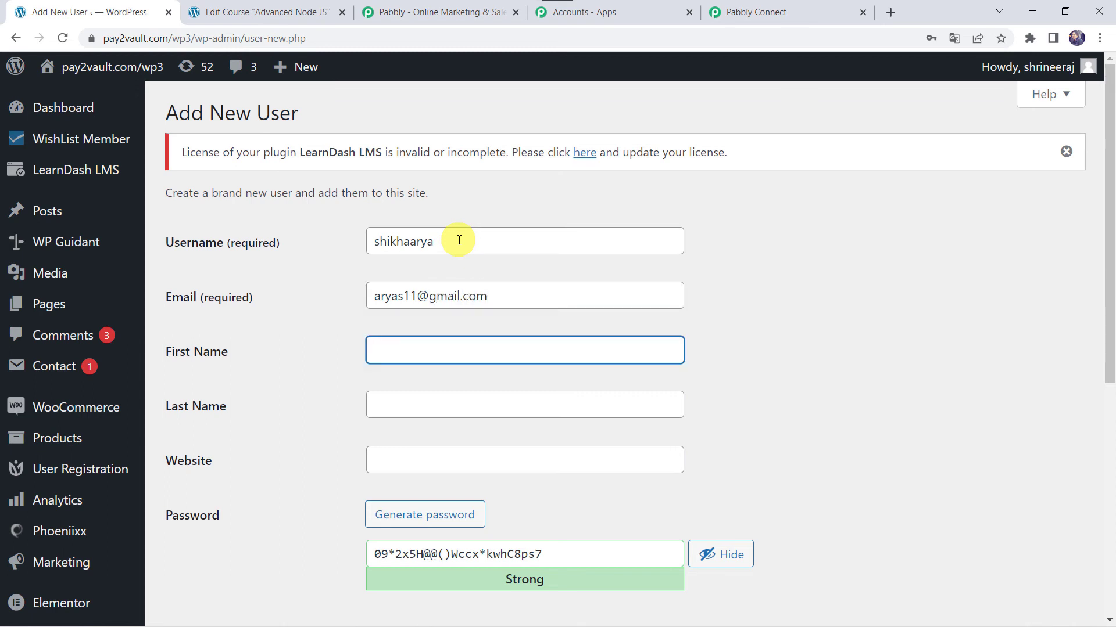
key("Tab")
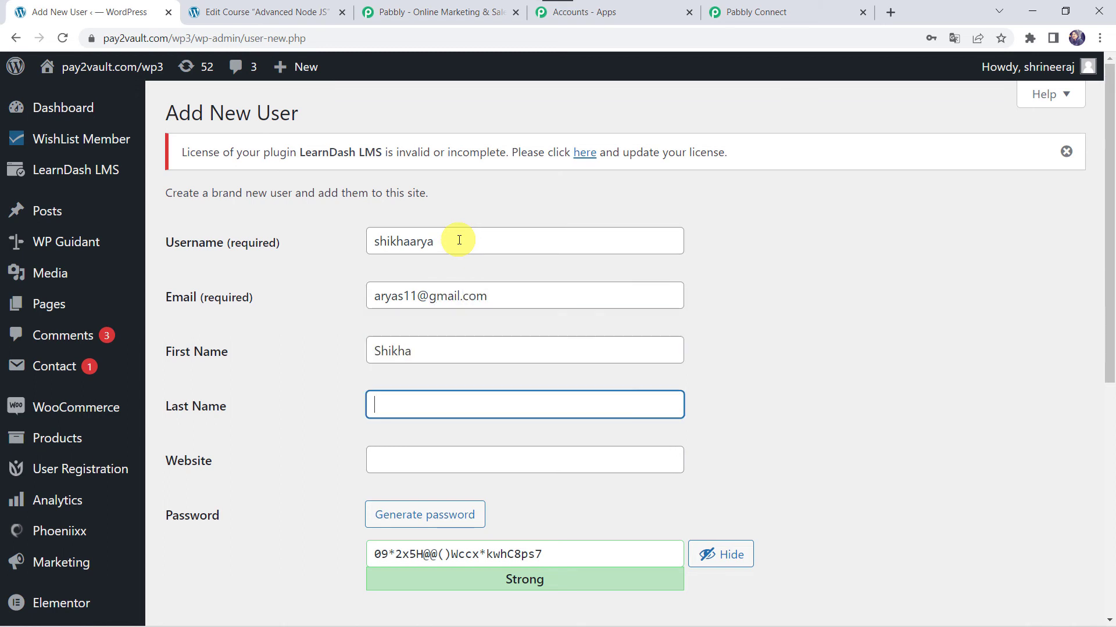
key("Tab")
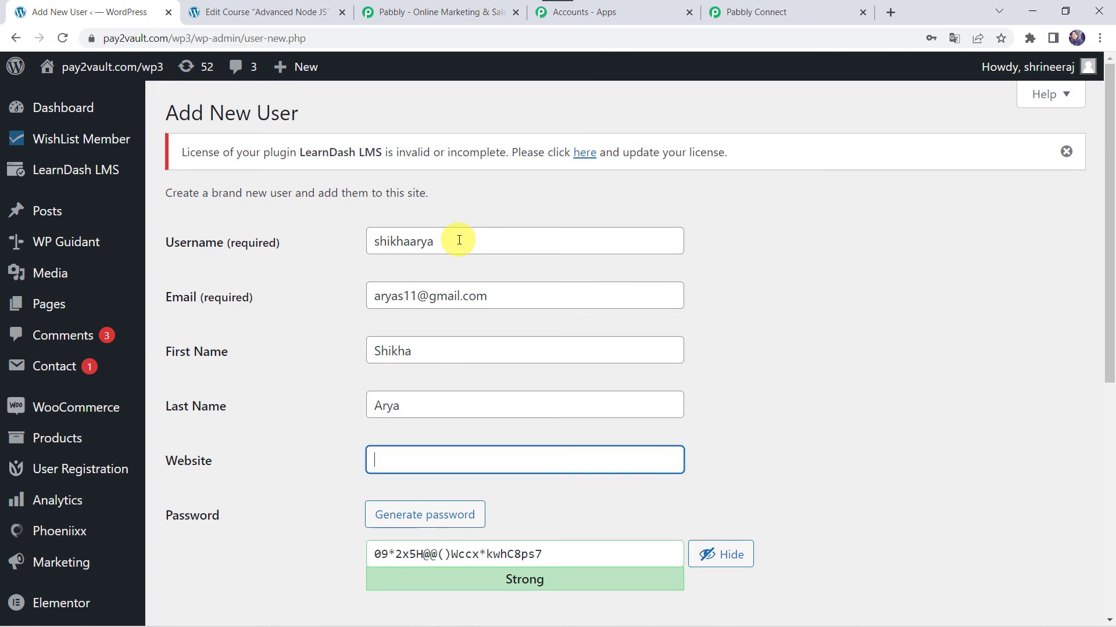
scroll(391, 441, "down", 3)
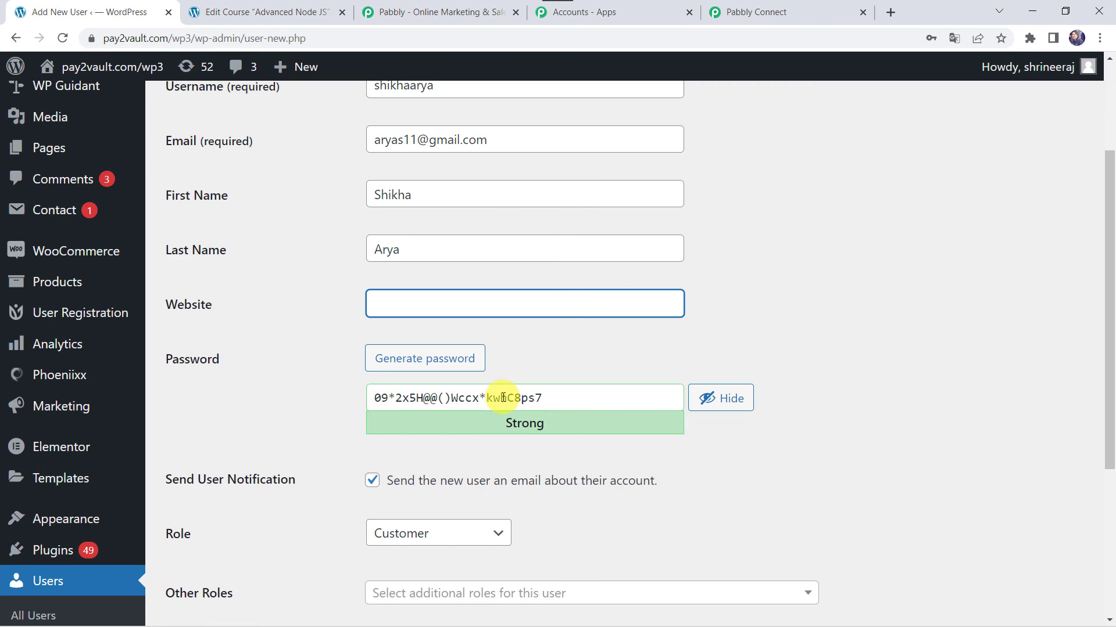
scroll(504, 398, "down", 3)
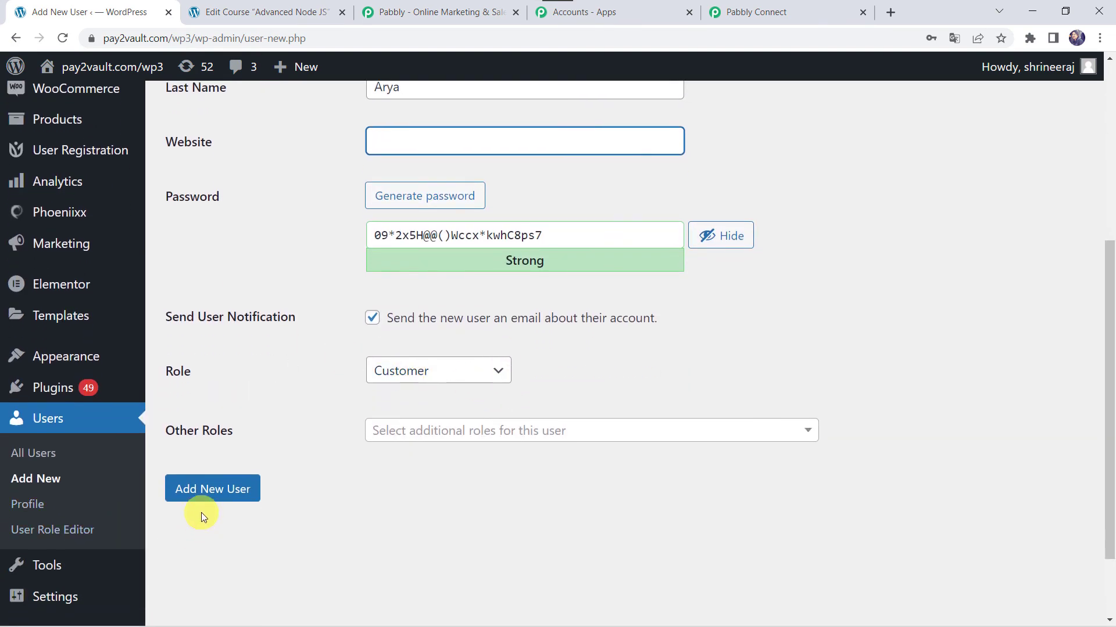
left_click(227, 495)
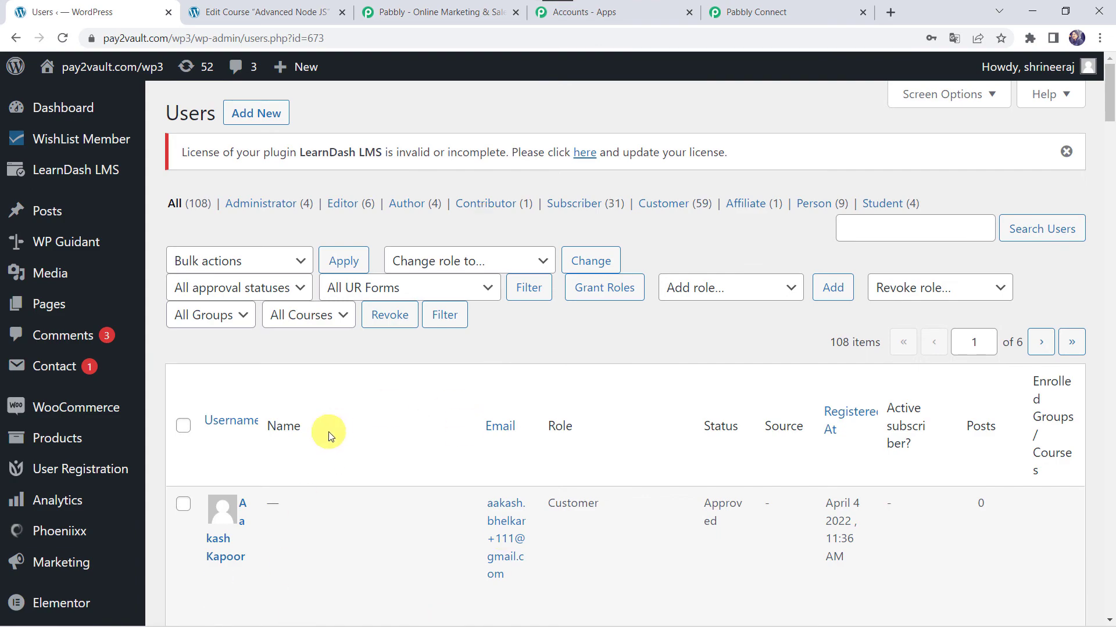
- Search the Users list for the new user and open their profile to confirm Advanced Node JS enrollment
scroll(329, 432, "down", 10)
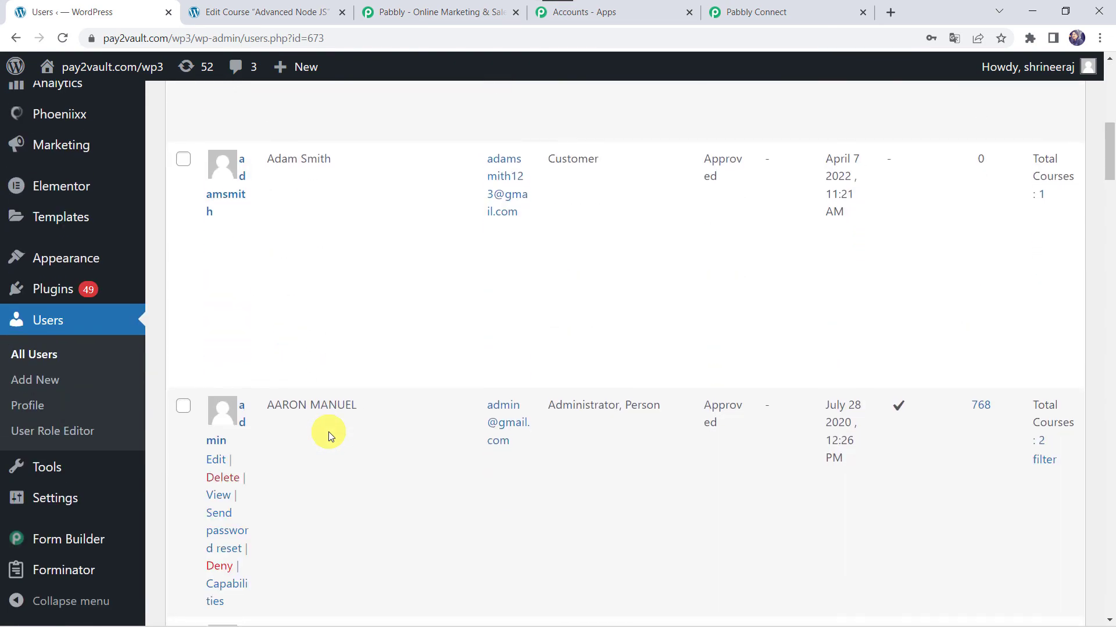
scroll(329, 431, "down", 6)
scroll(329, 431, "up", 15)
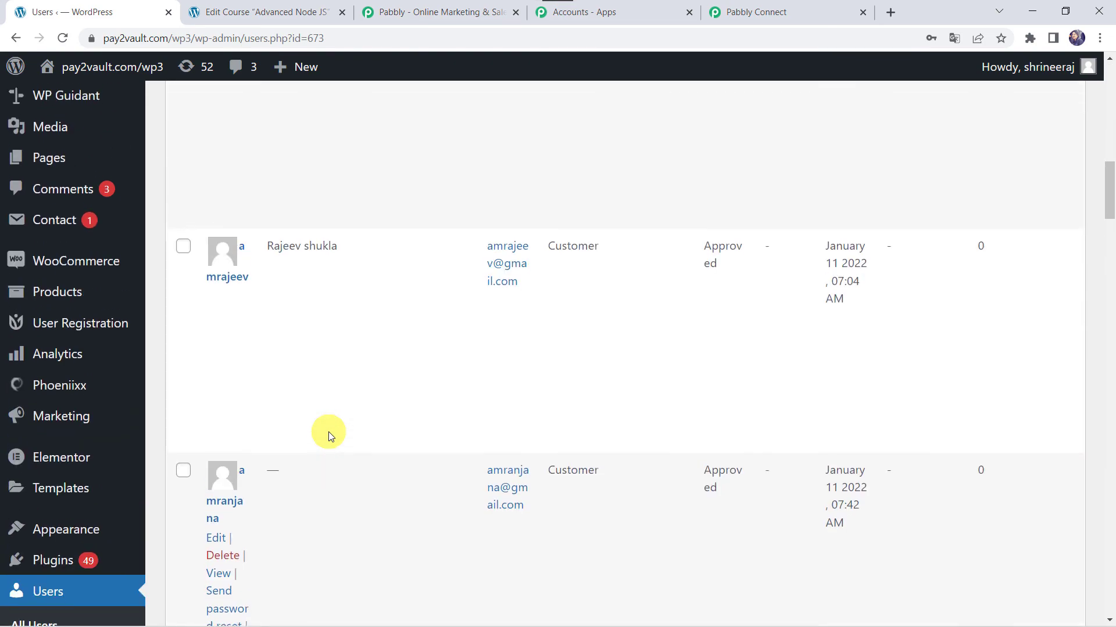
left_click(901, 225)
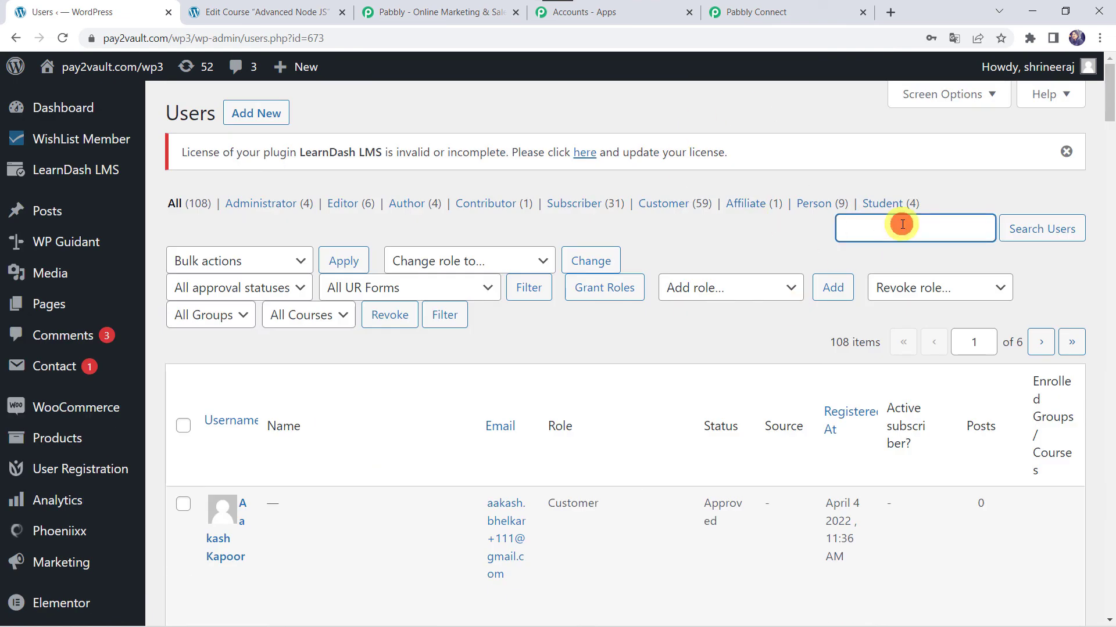
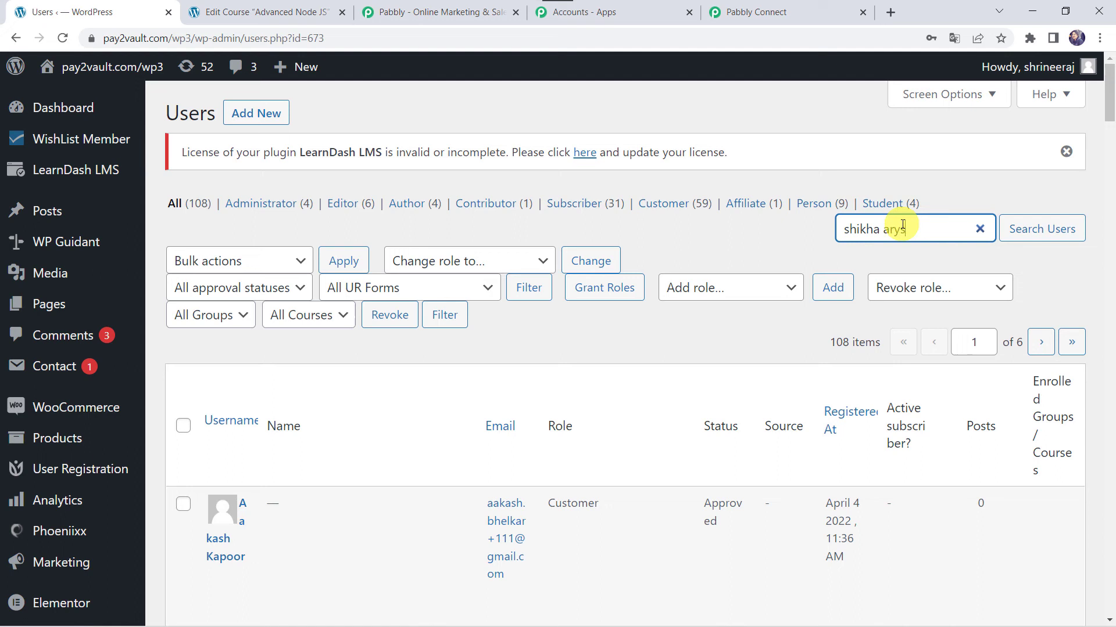
key("Return")
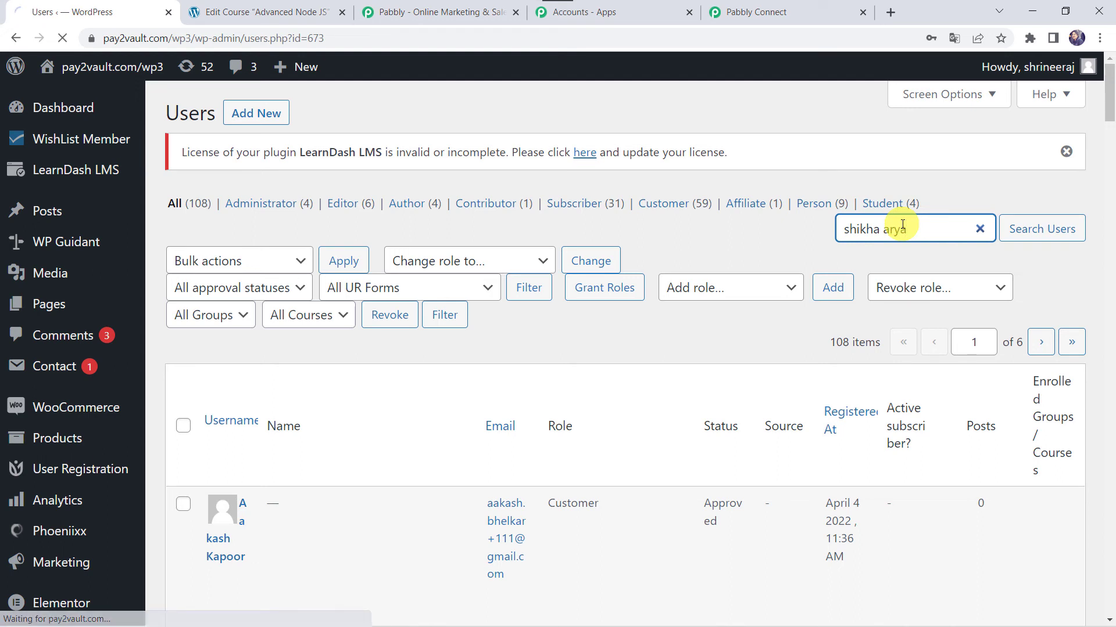
left_click(1053, 228)
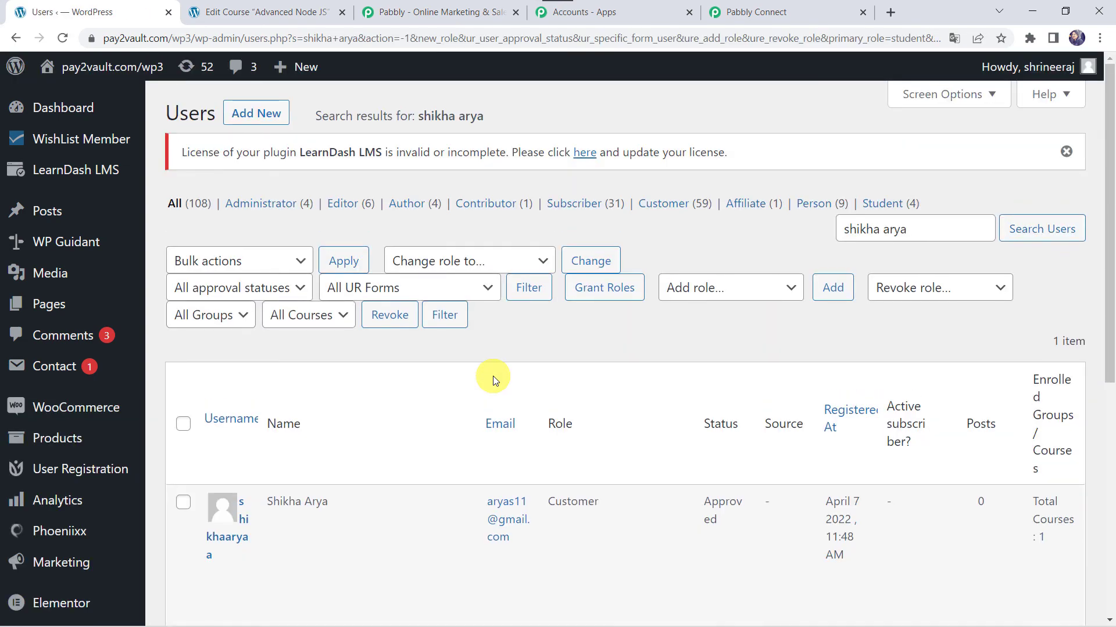
scroll(493, 375, "down", 2)
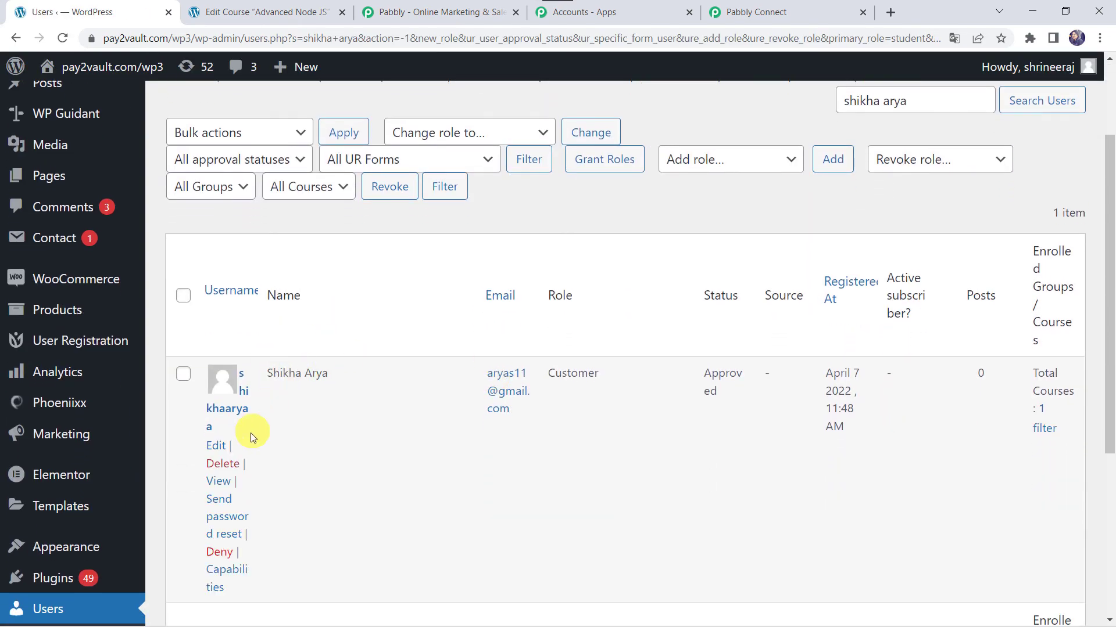
left_click(221, 448)
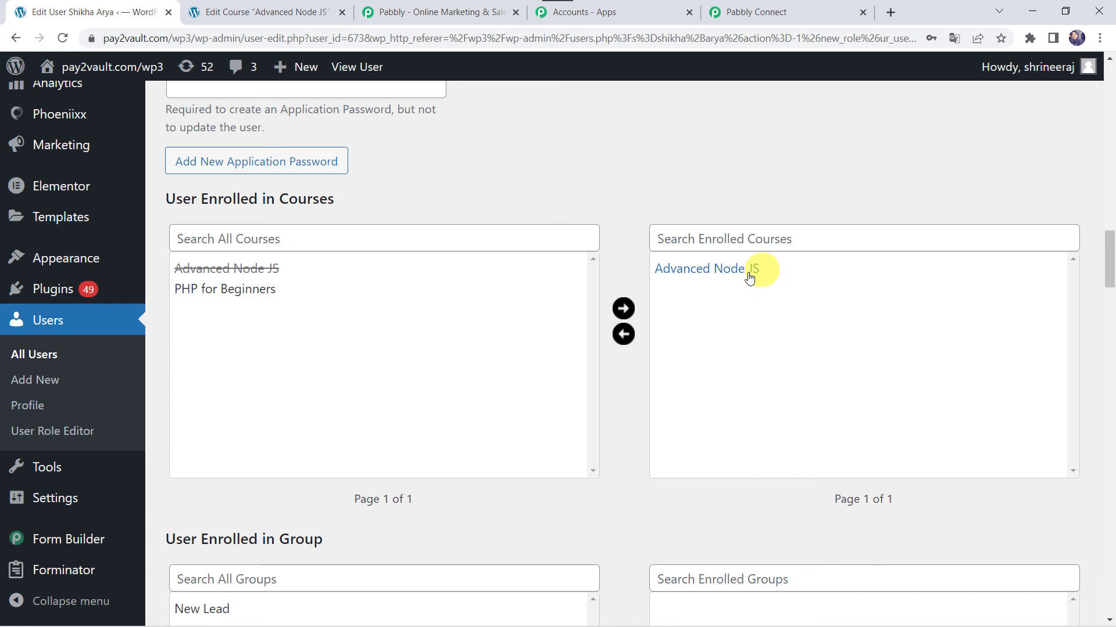
- Reload the Advanced Node JS course page and confirm the new user appears under assigned Course Users
left_click(282, 6)
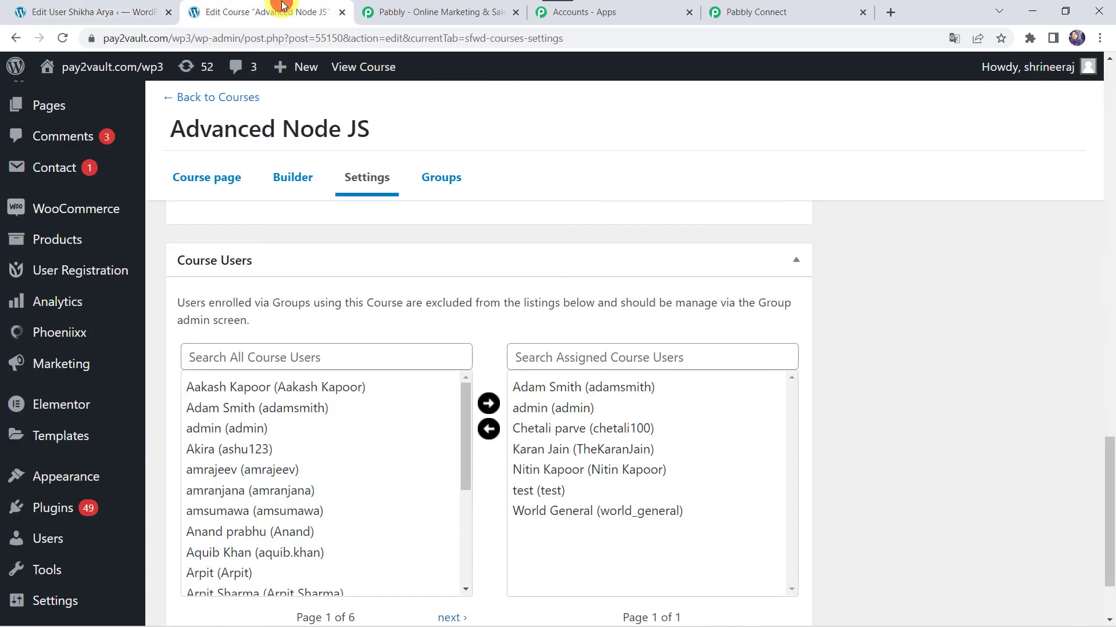
left_click(64, 38)
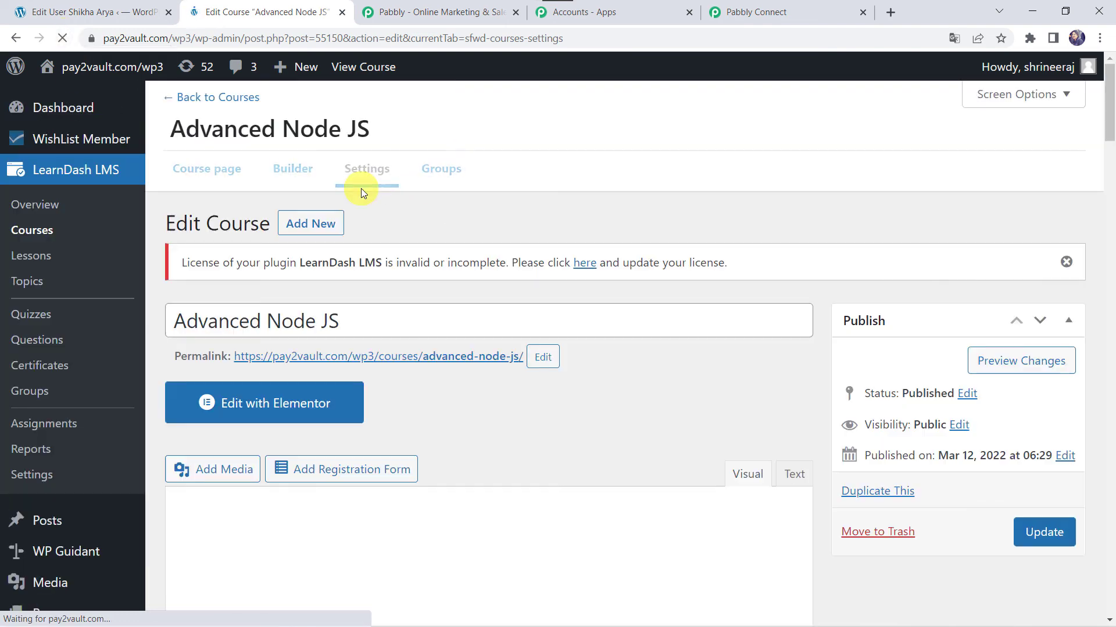
scroll(604, 364, "down", 2)
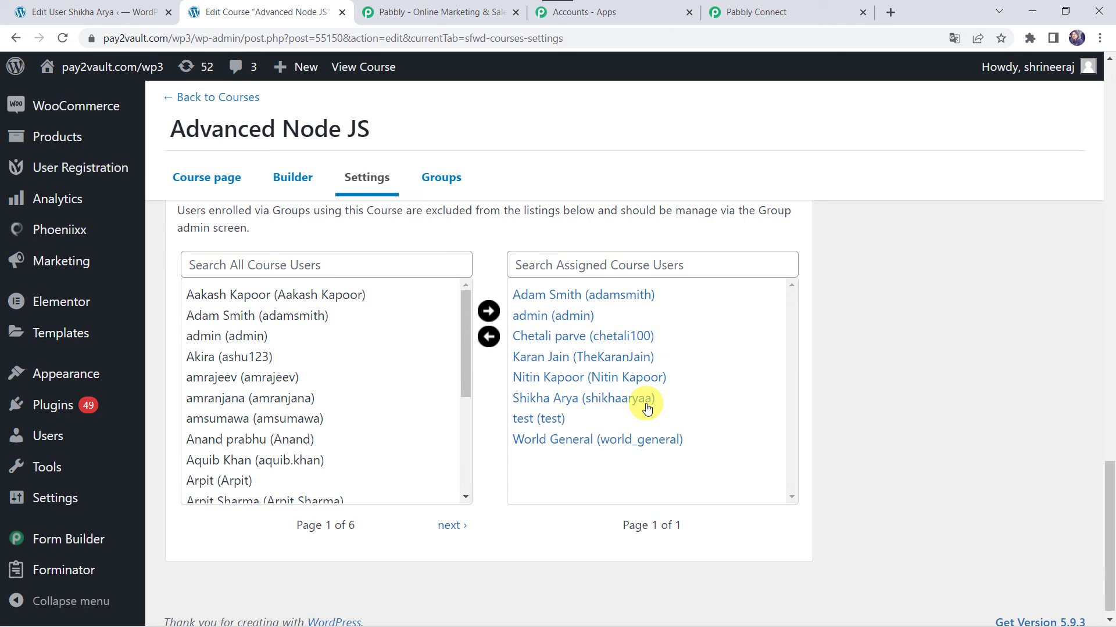
- Back in Pabbly Connect, collapse the LearnDash Enroll Into Course and WordPress User Registers steps
left_click(779, 10)
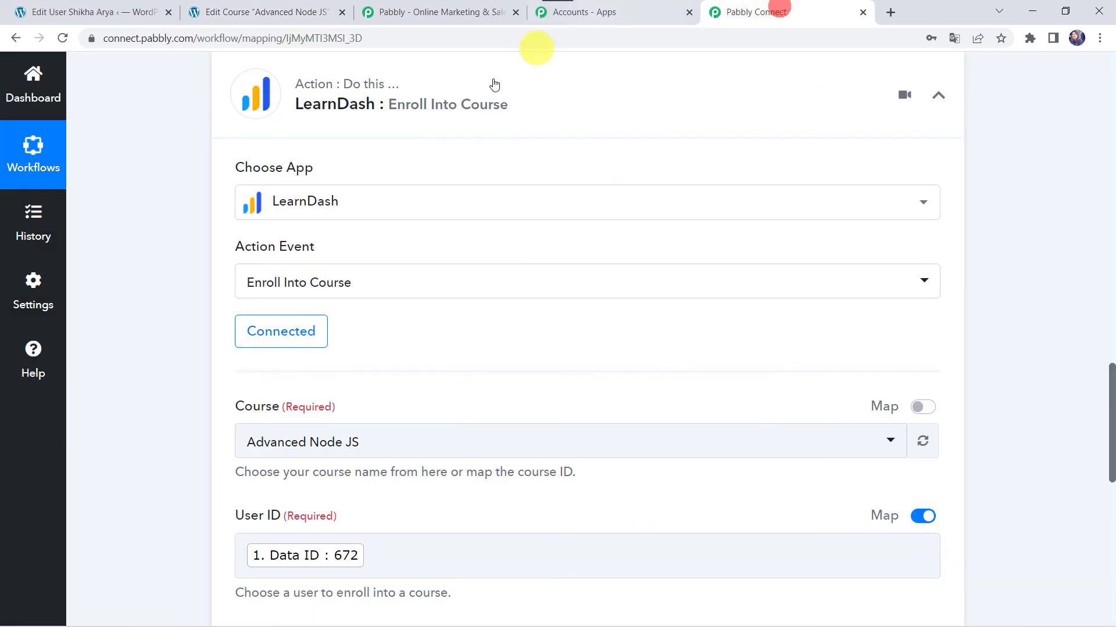
scroll(464, 152, "up", 3)
left_click(501, 258)
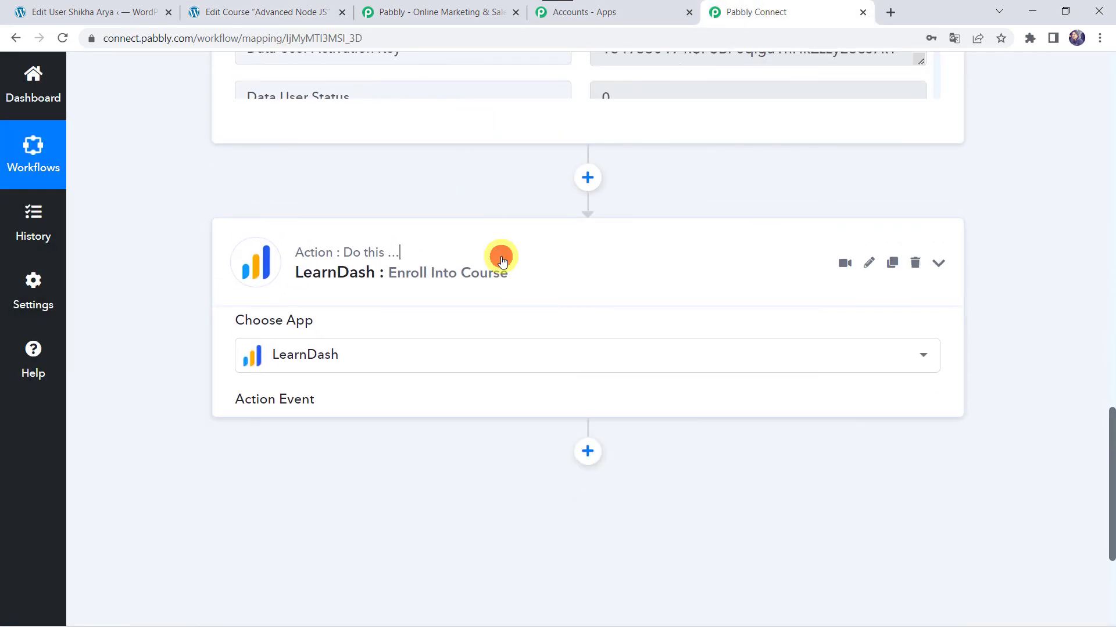
scroll(501, 259, "up", 15)
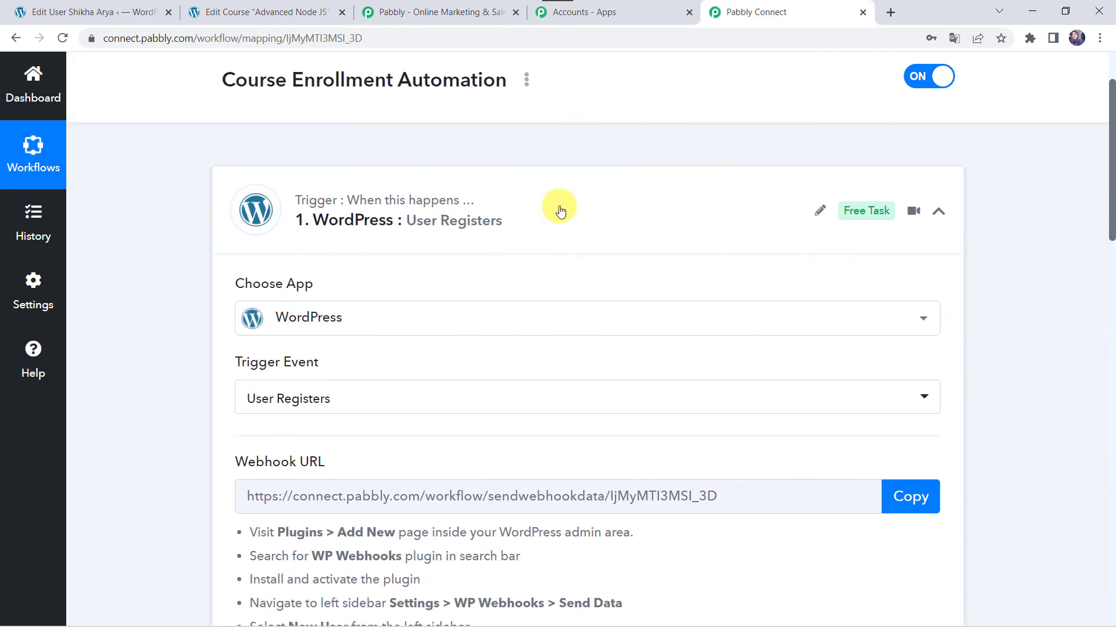
left_click(560, 211)
left_click(557, 208)
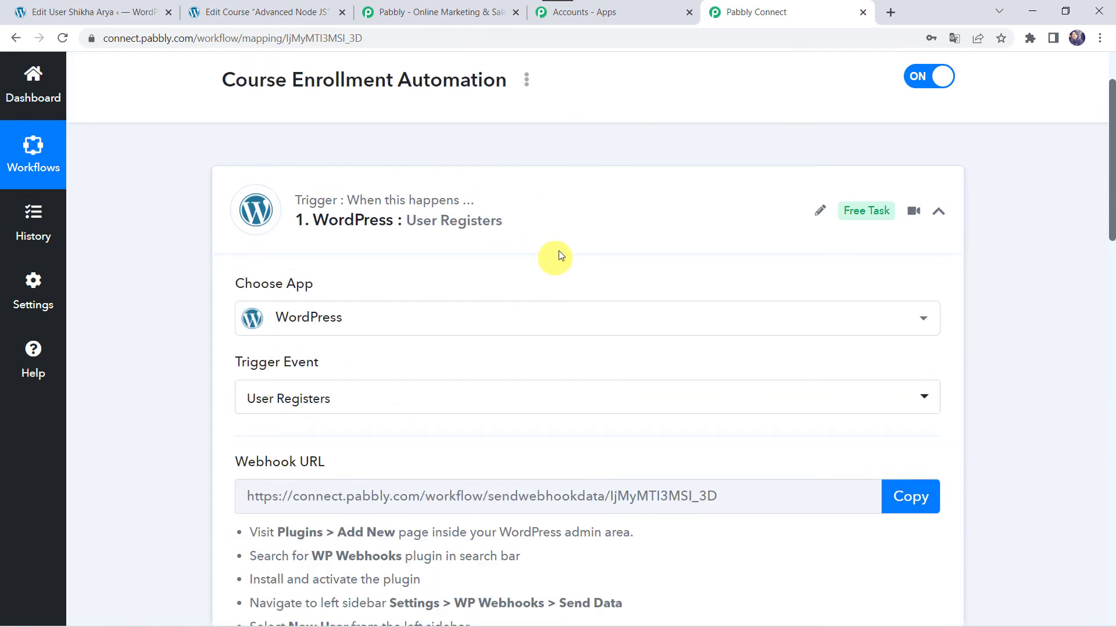
left_click(576, 224)
scroll(575, 227, "up", 1)
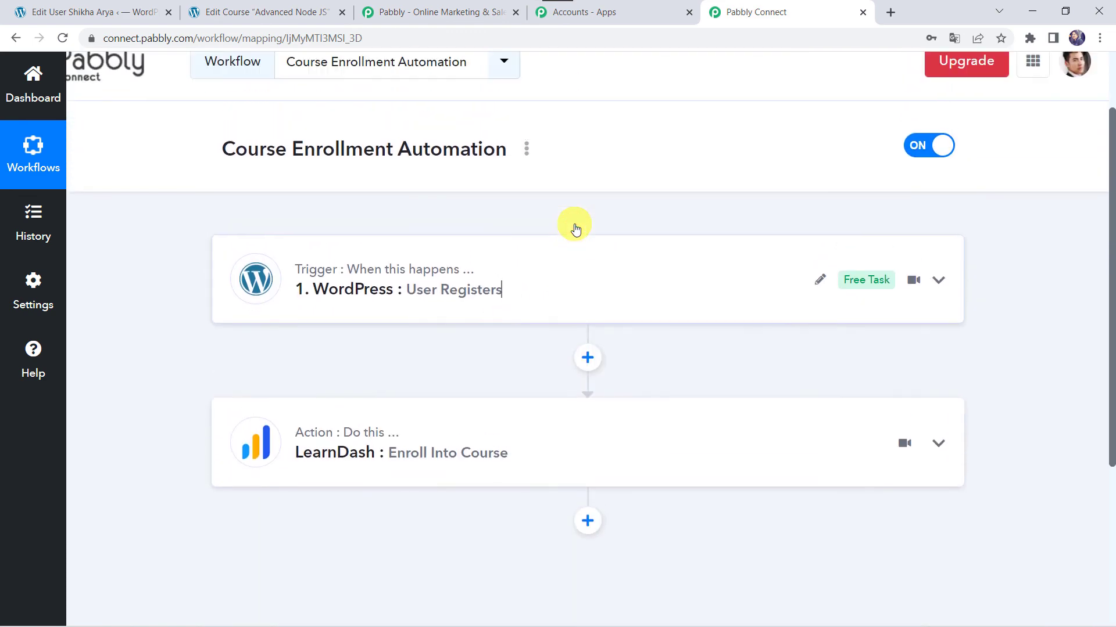
scroll(576, 228, "up", 1)
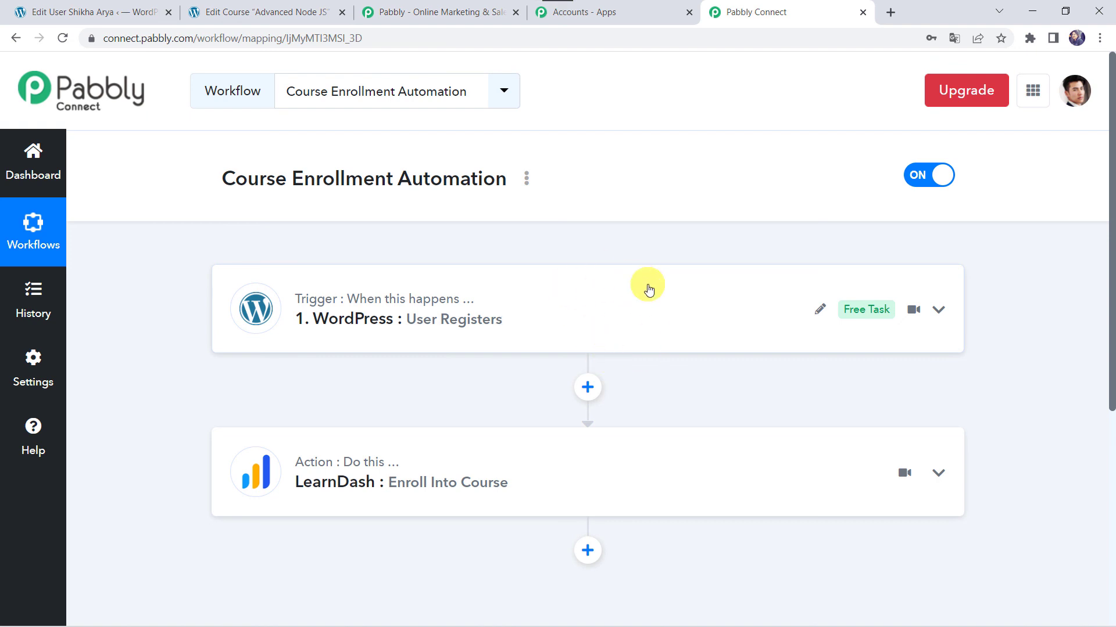
mouse_move(553, 458)
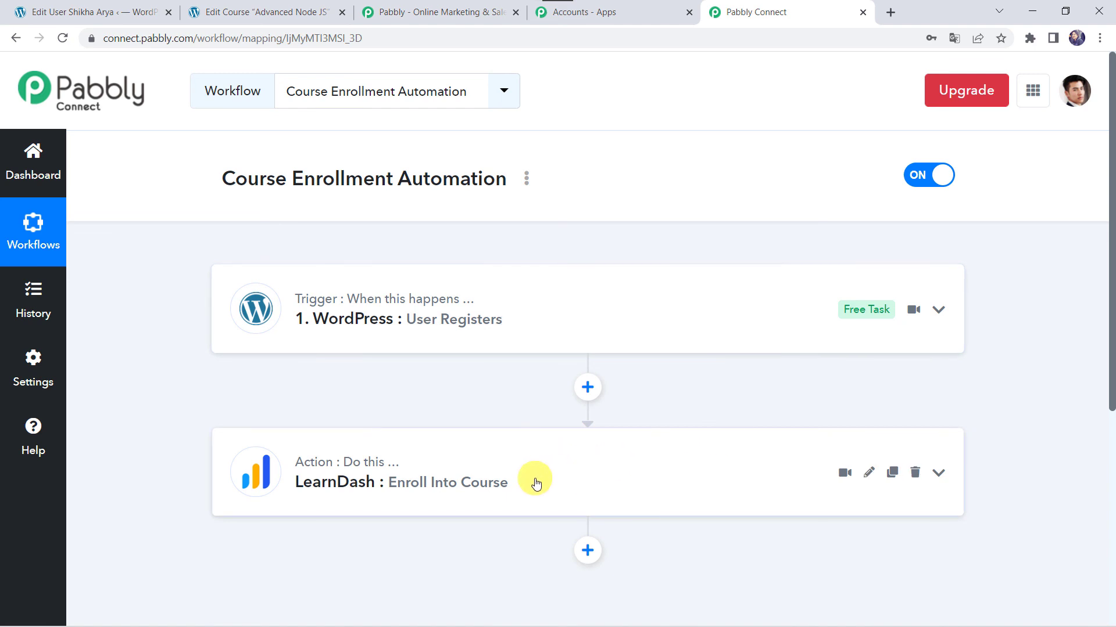